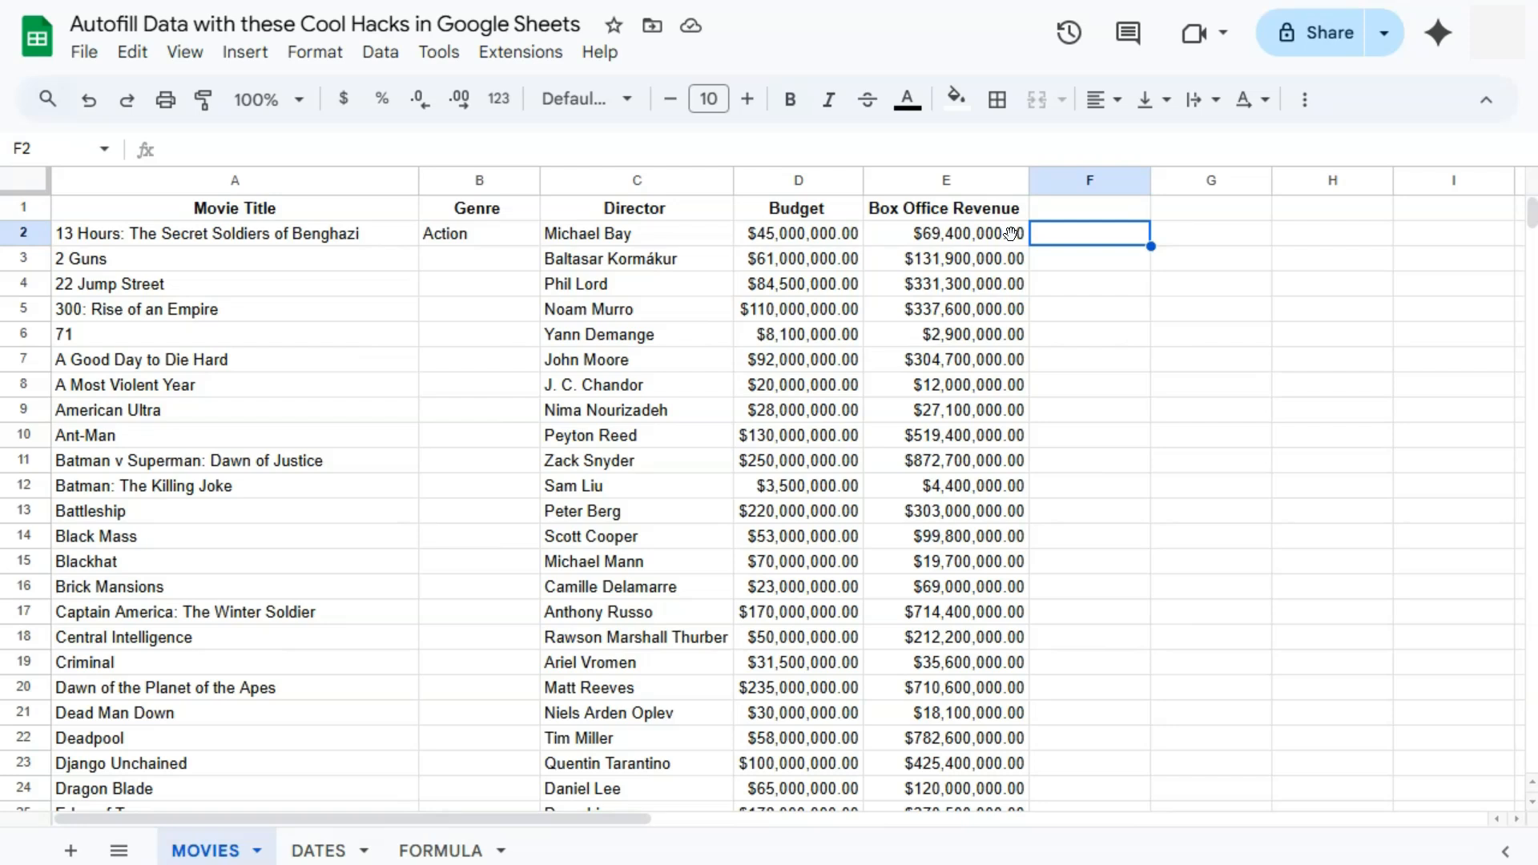
- Look through the DATES and FORMULA sheets and return to the MOVIES sheet
click(316, 848)
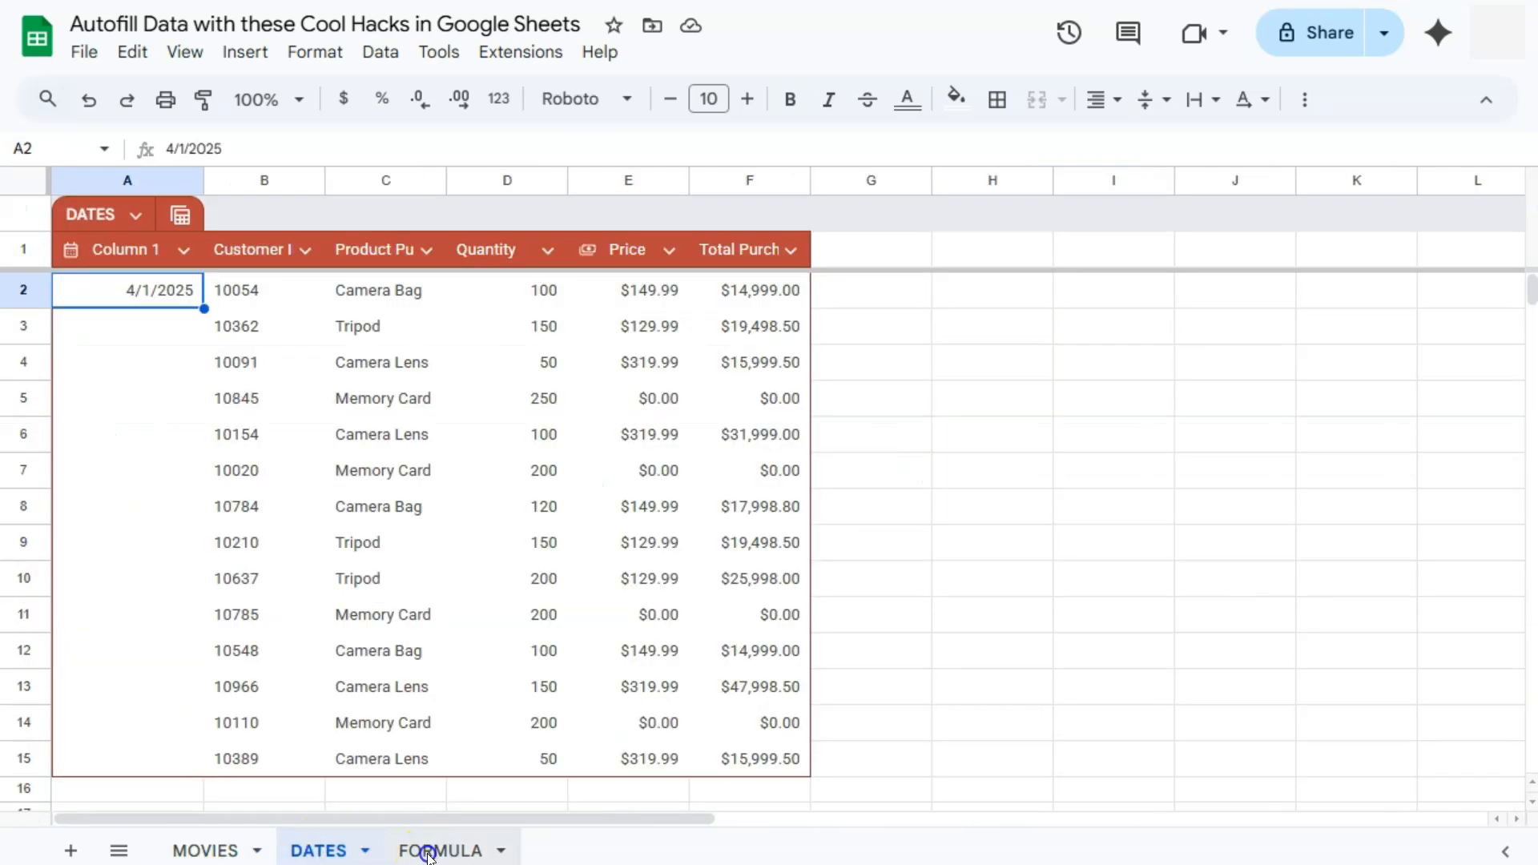
click(427, 850)
click(201, 848)
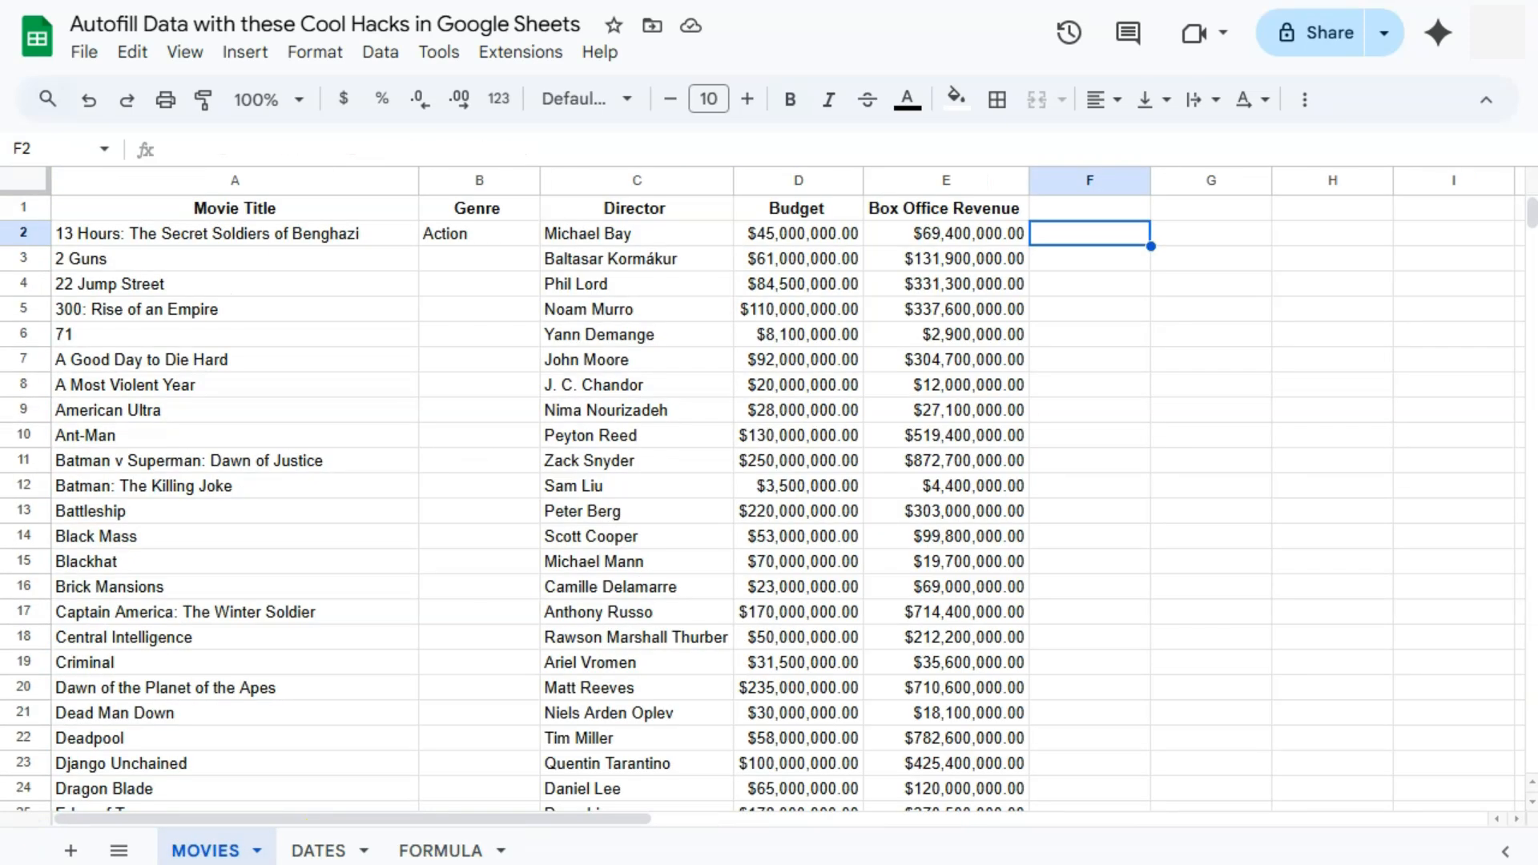
- Review the Genre column by selecting its empty cells B3:B121 on the MOVIES sheet
click(484, 234)
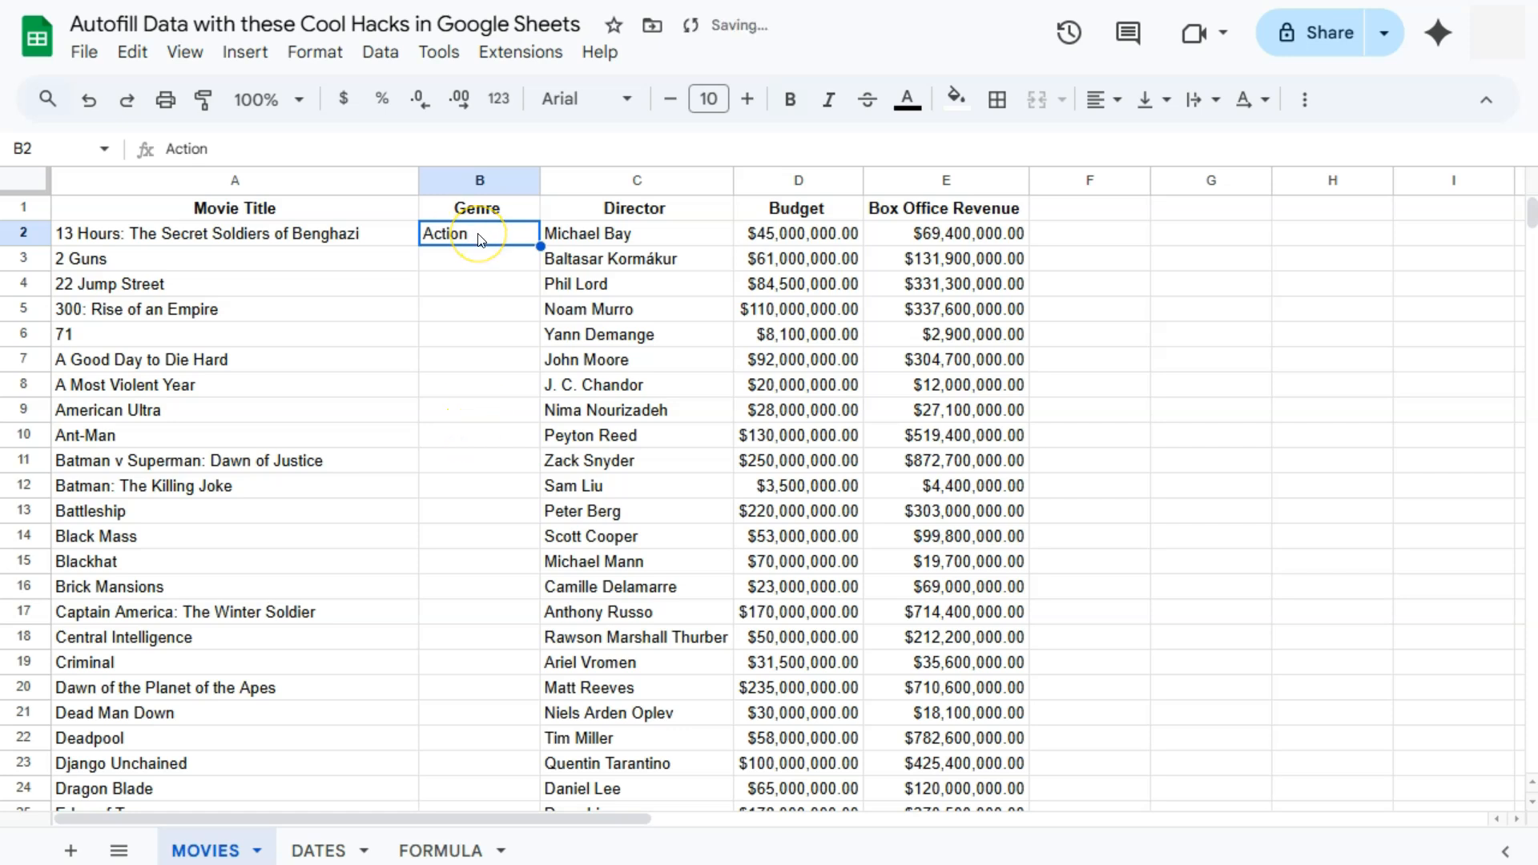
click(473, 260)
drag(475, 306, 474, 470)
scroll(488, 629, up, 20)
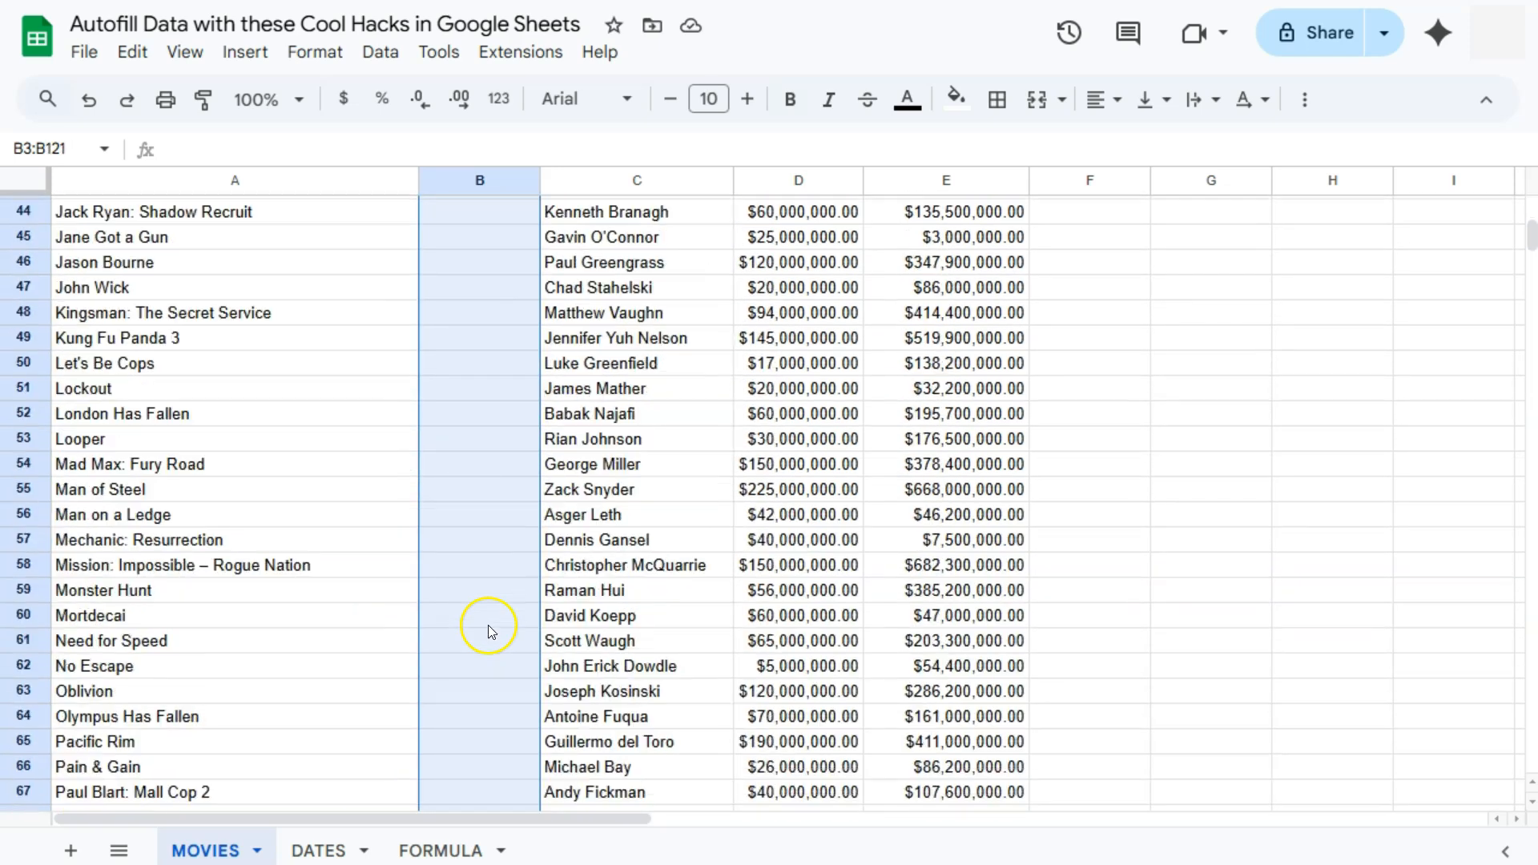
scroll(487, 629, up, 14)
- Enter Action as the genre for 2 Guns and 22 Jump Street in cells B3 and B4
click(466, 264)
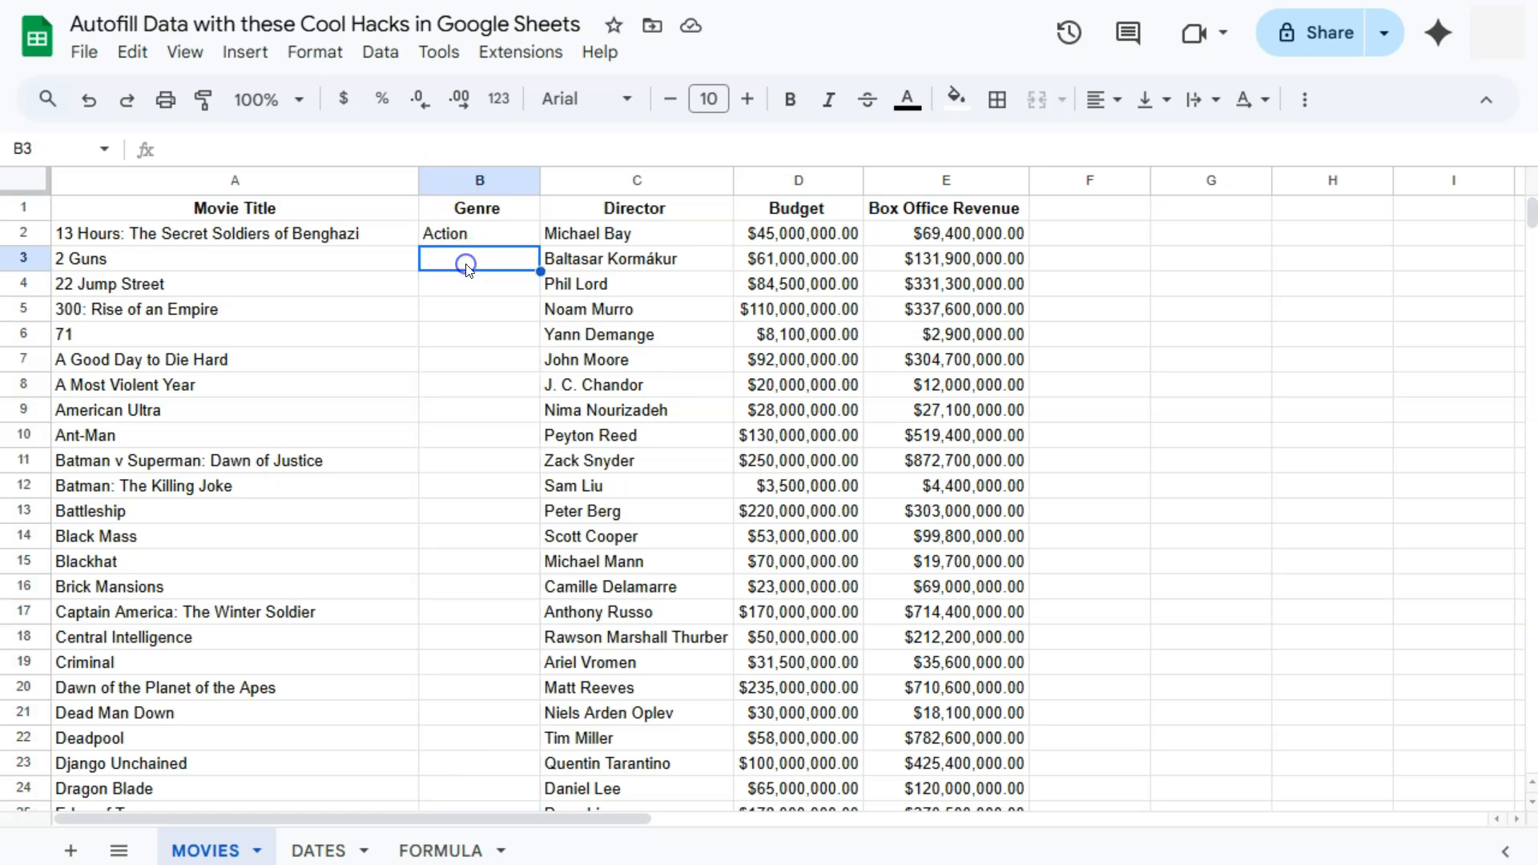
text(Action)
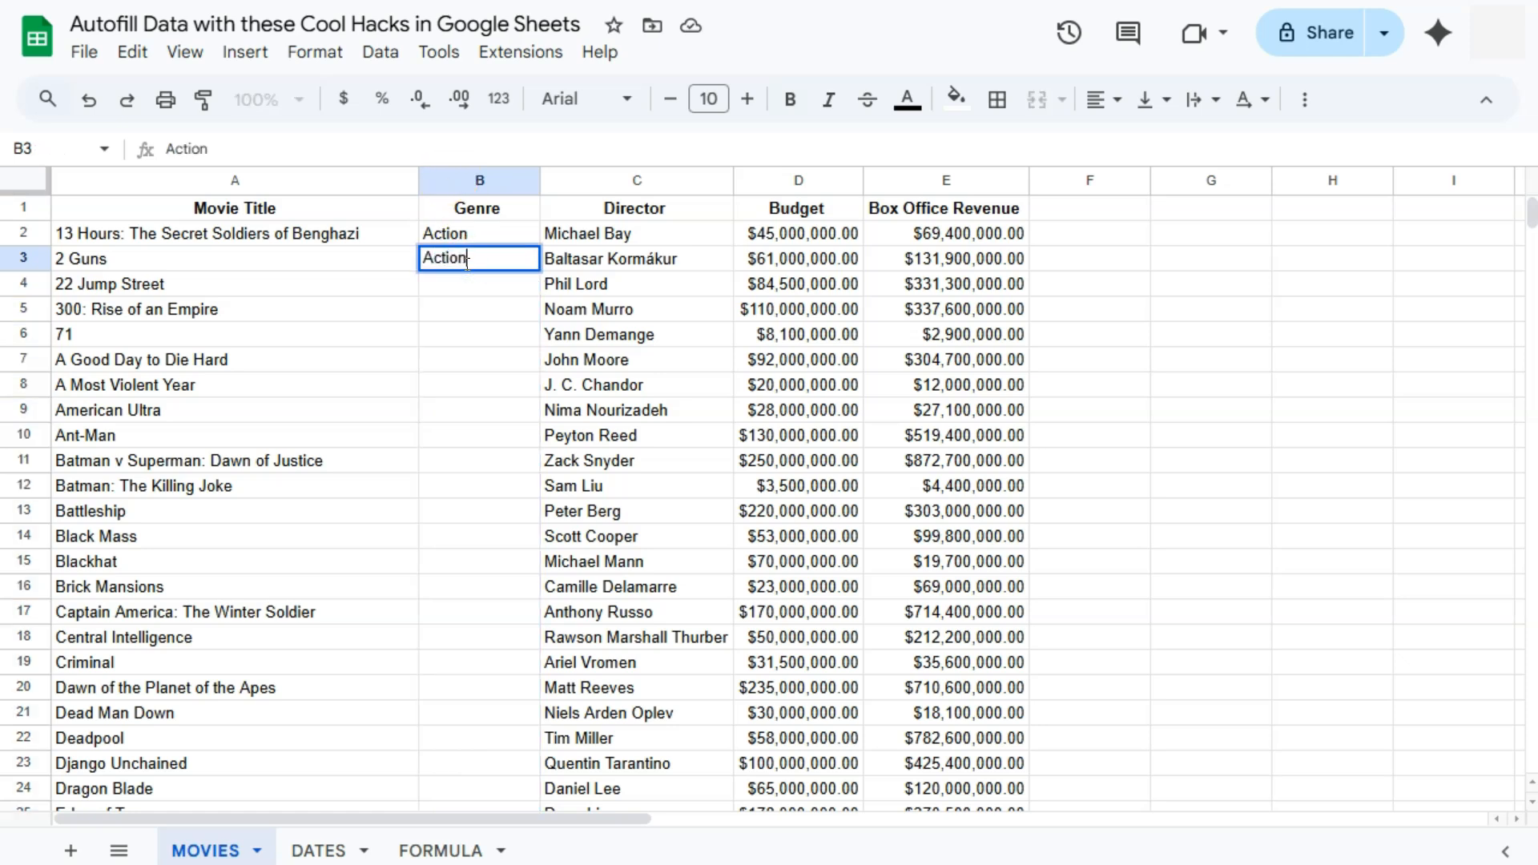
key(Return)
text(Action)
key(Return)
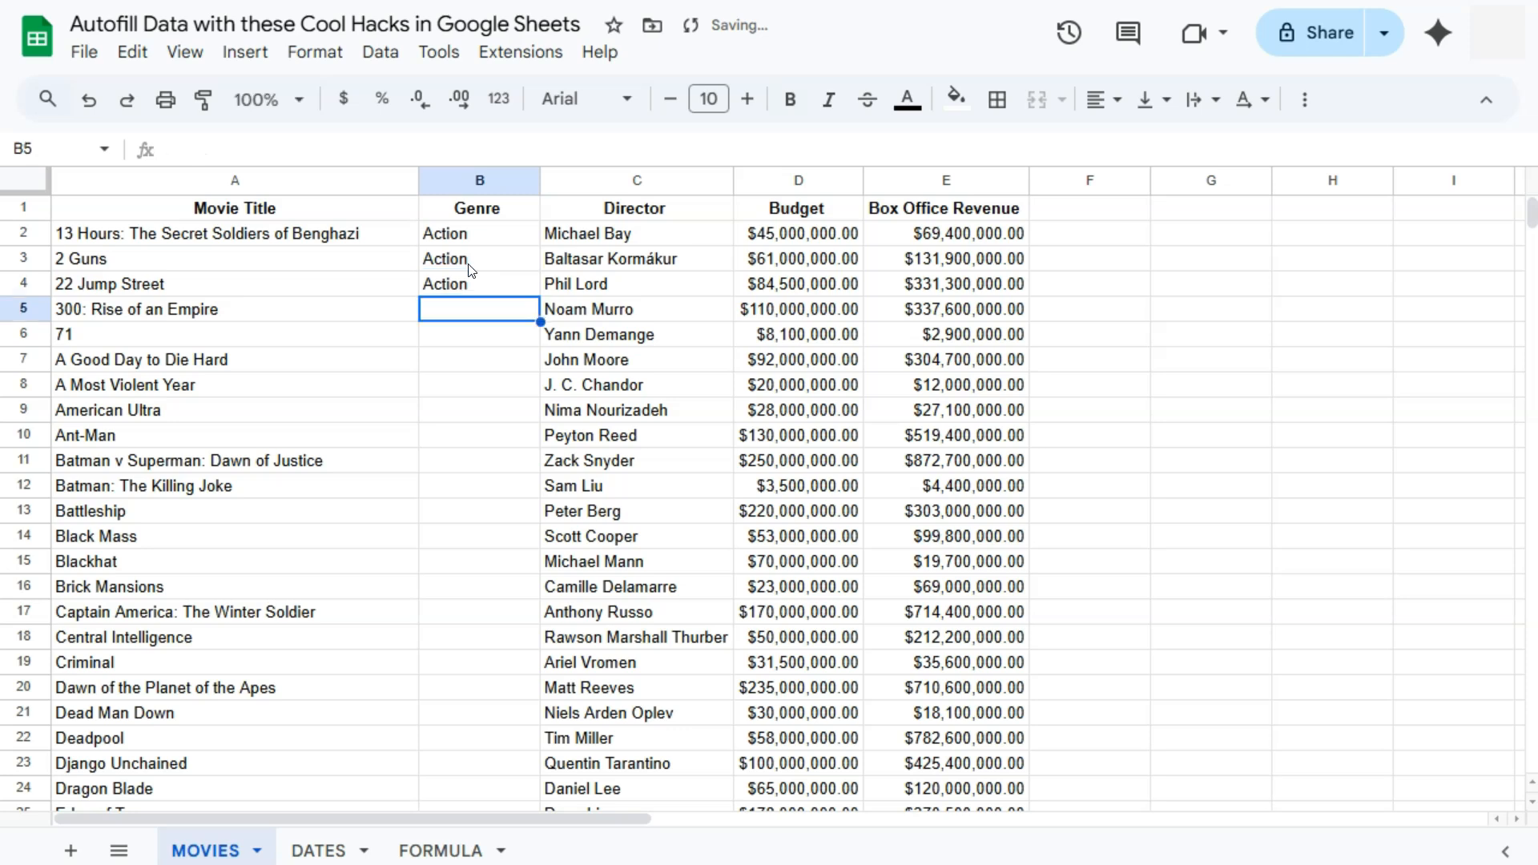
- Fill Action from B4 down the Genre column through B121, and undo the fill
click(509, 240)
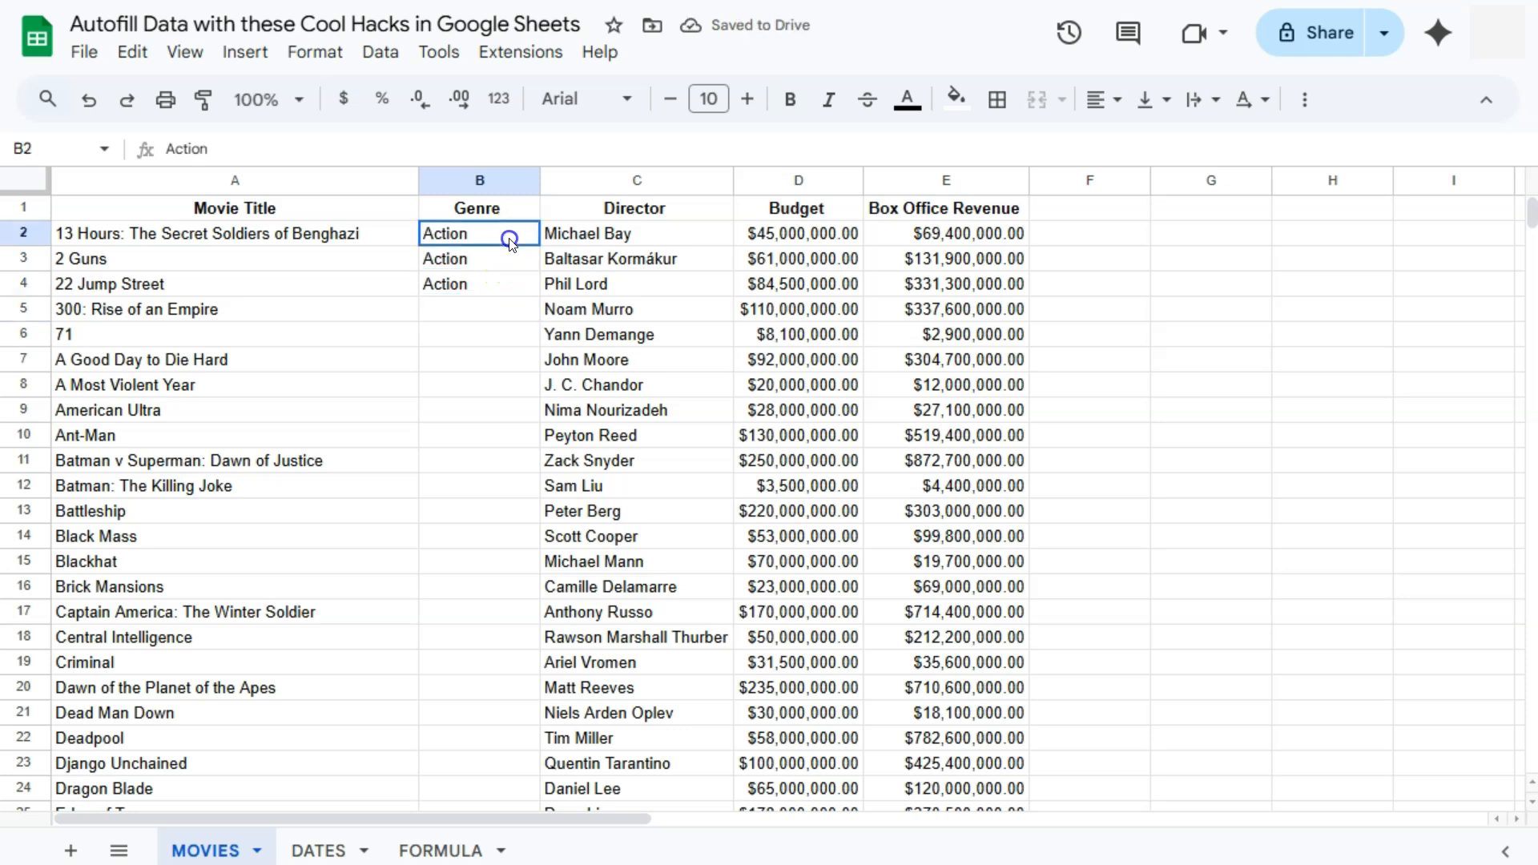
drag(510, 240, 510, 283)
click(491, 328)
click(491, 285)
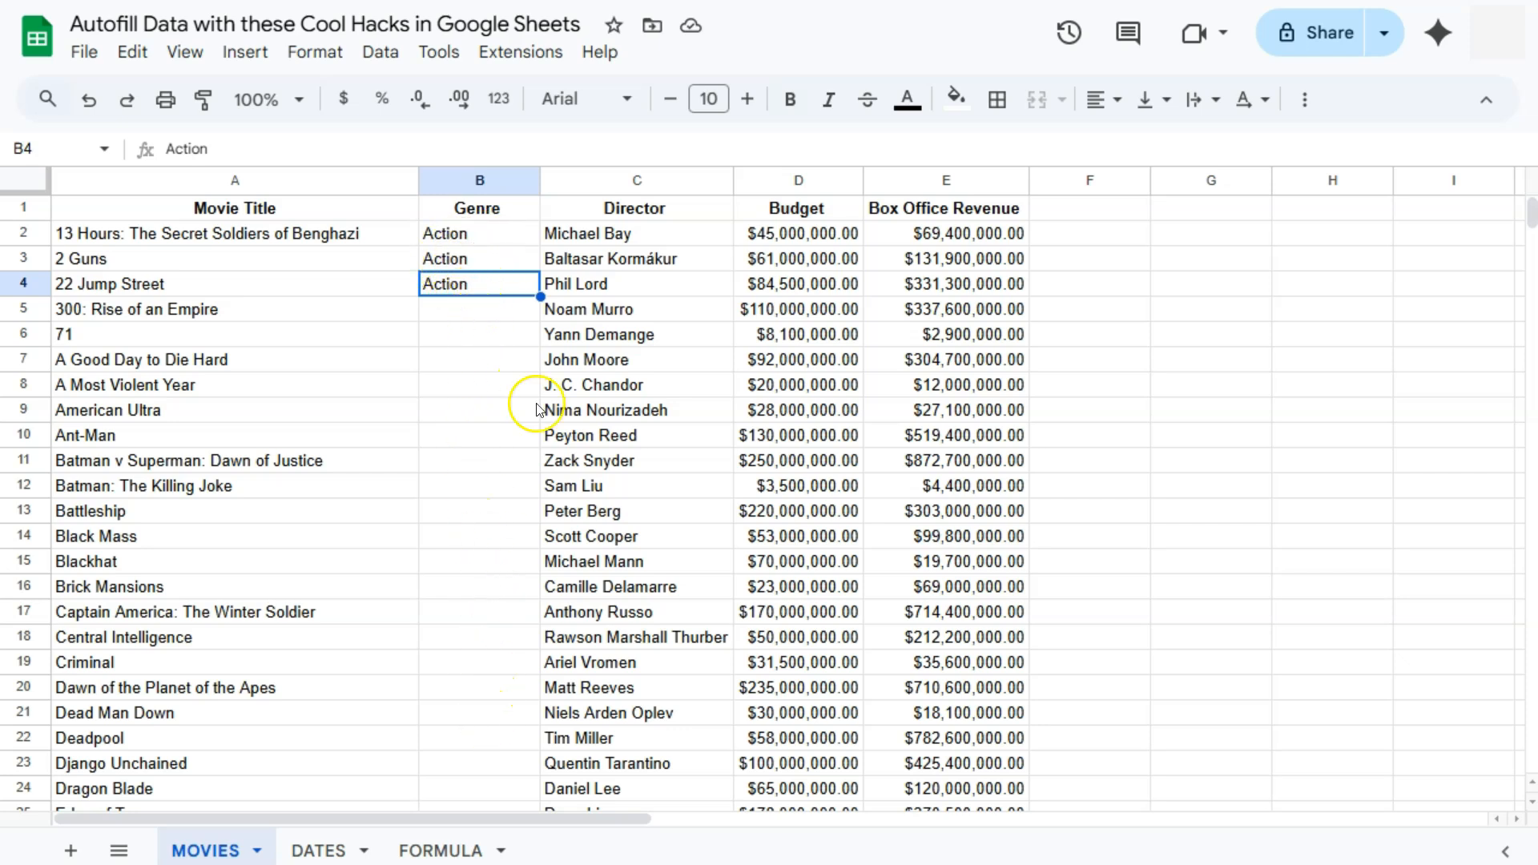
double_click(540, 298)
drag(541, 298, 510, 239)
scroll(539, 560, down, 15)
scroll(515, 569, down, 20)
scroll(571, 545, up, 11)
scroll(571, 545, up, 20)
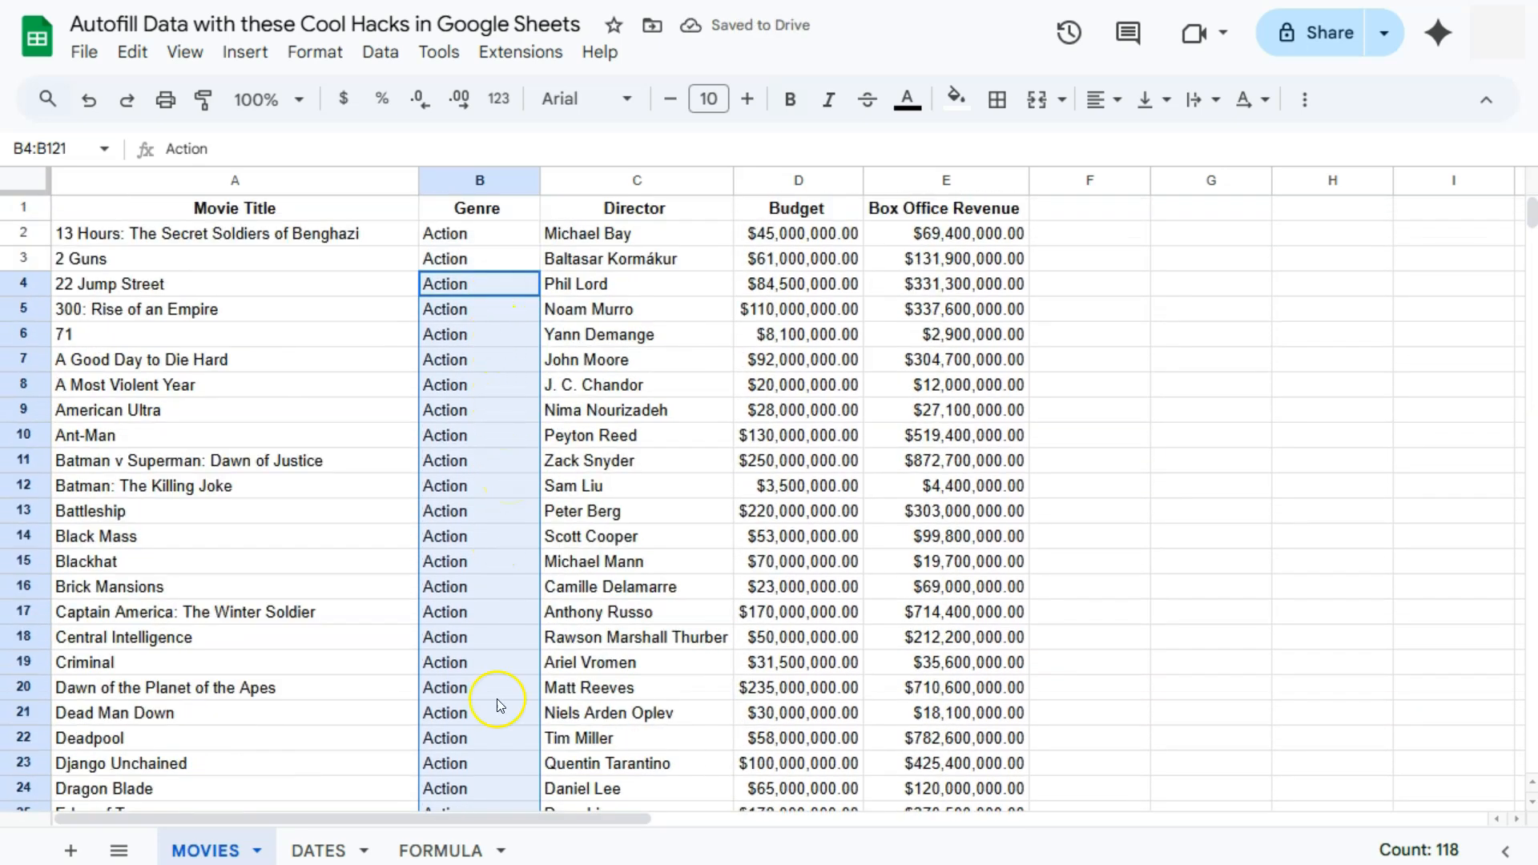
click(87, 99)
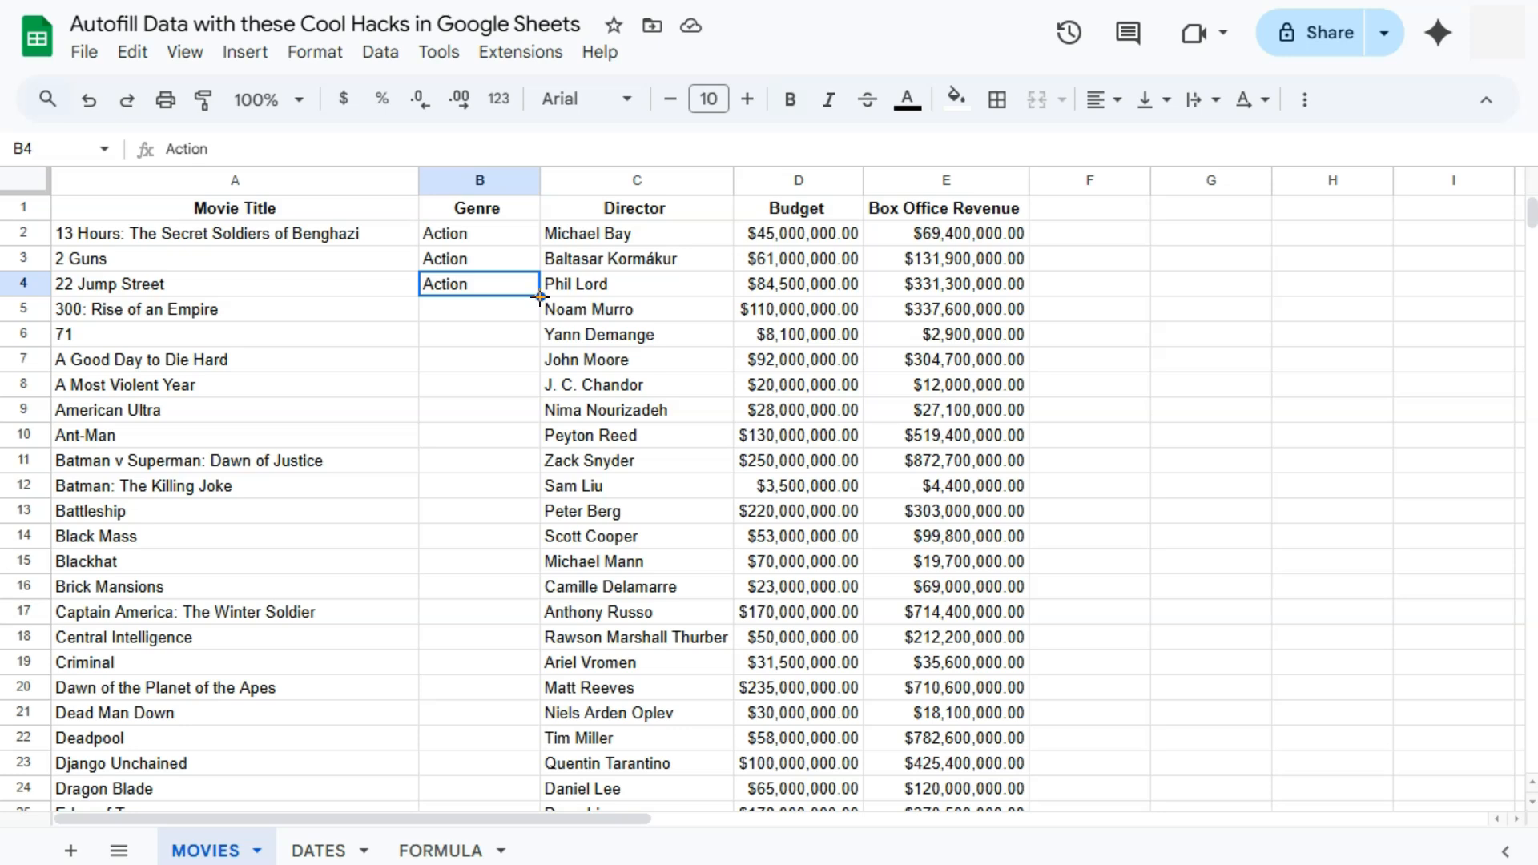
- Autofill Action from B4 down to the last movie row, B121, and check the end of the list
double_click(539, 297)
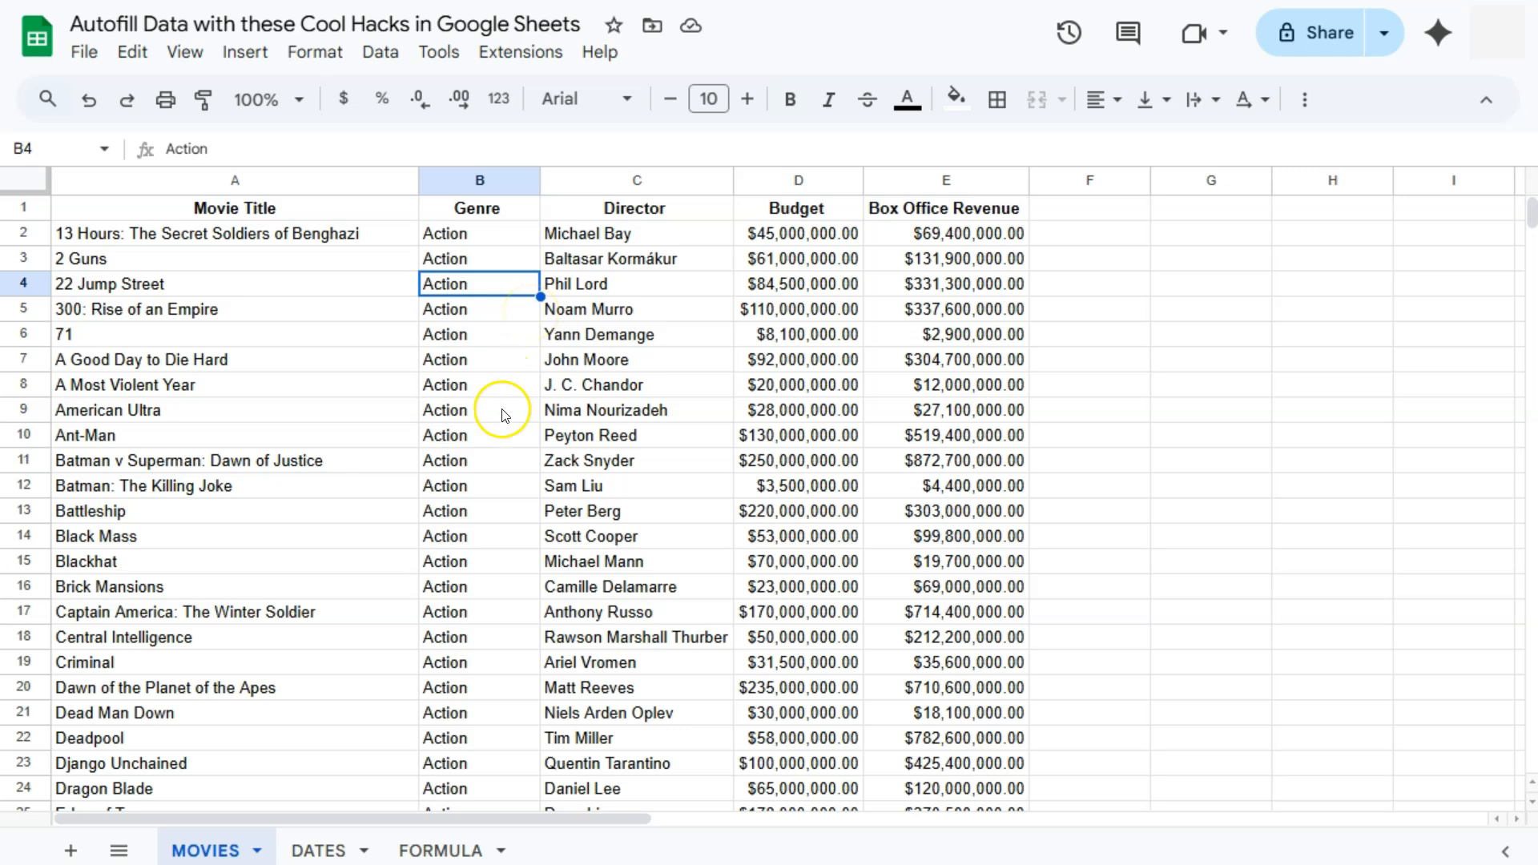
scroll(501, 424, down, 20)
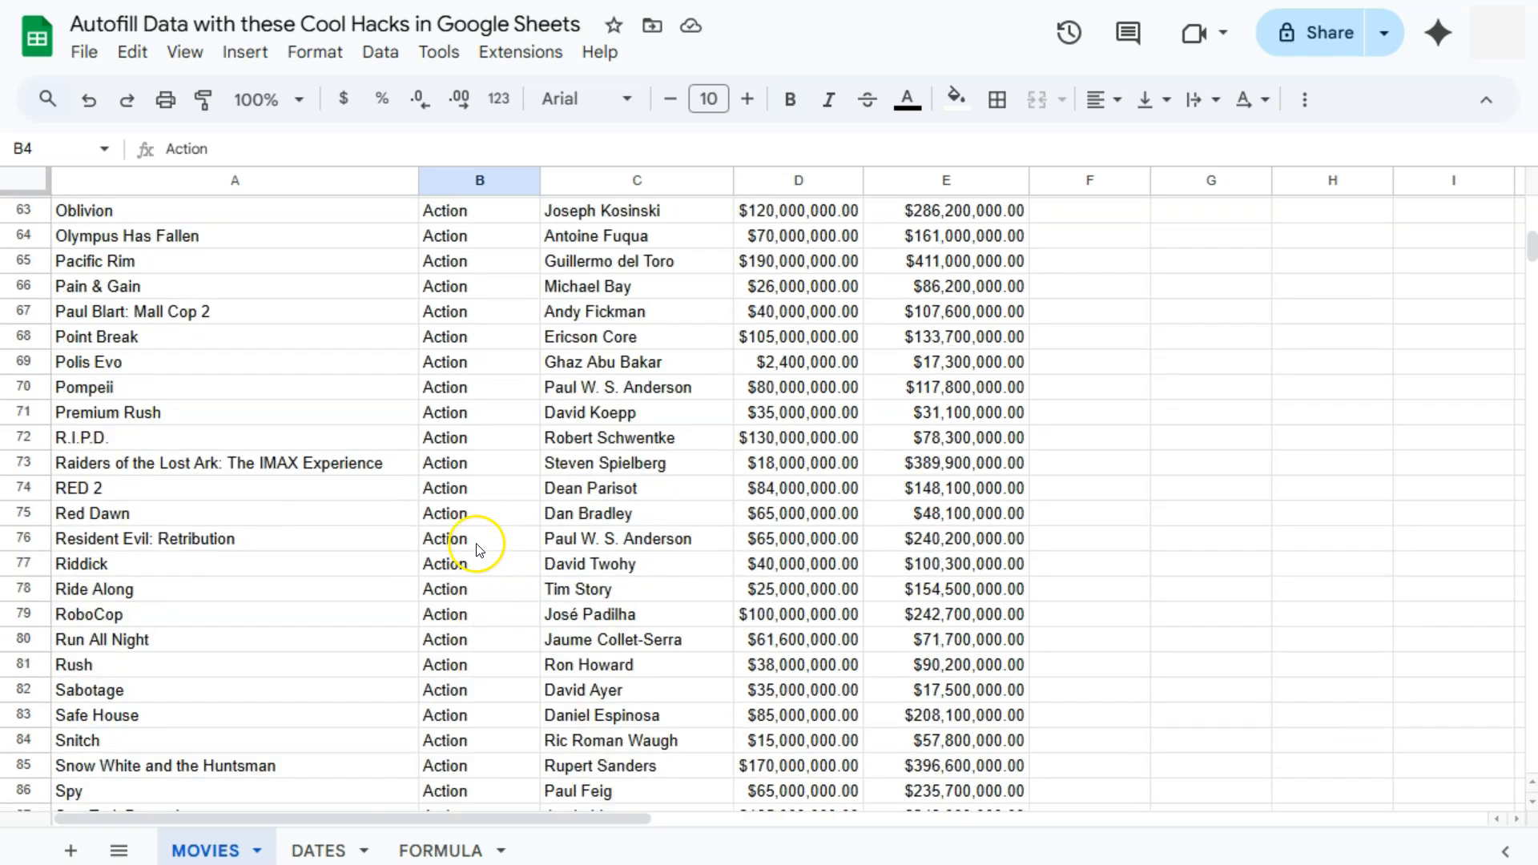
scroll(492, 543, down, 20)
scroll(479, 549, up, 6)
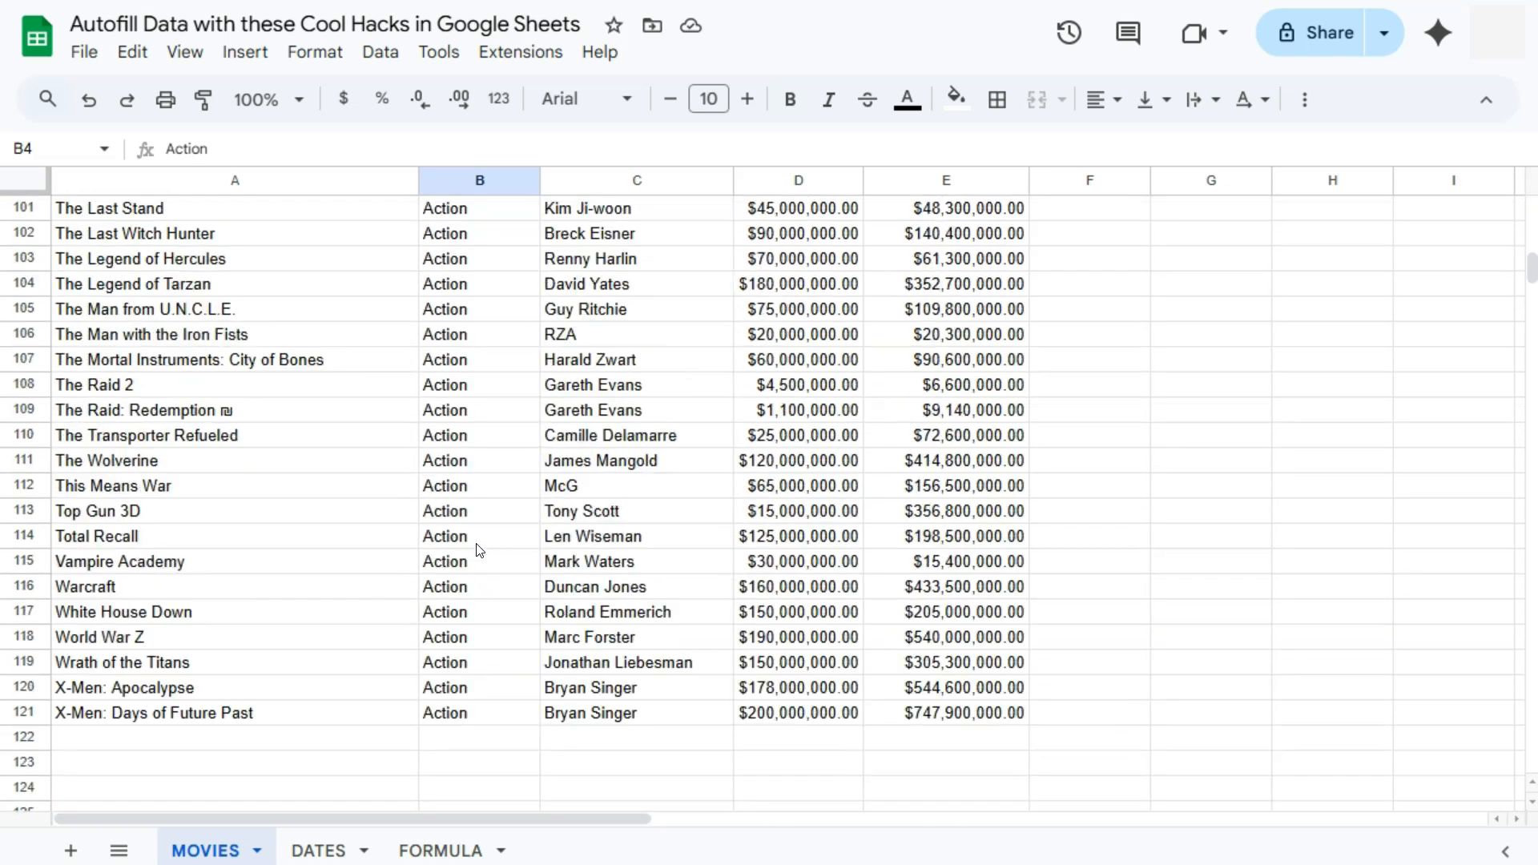
click(367, 714)
drag(368, 714, 597, 714)
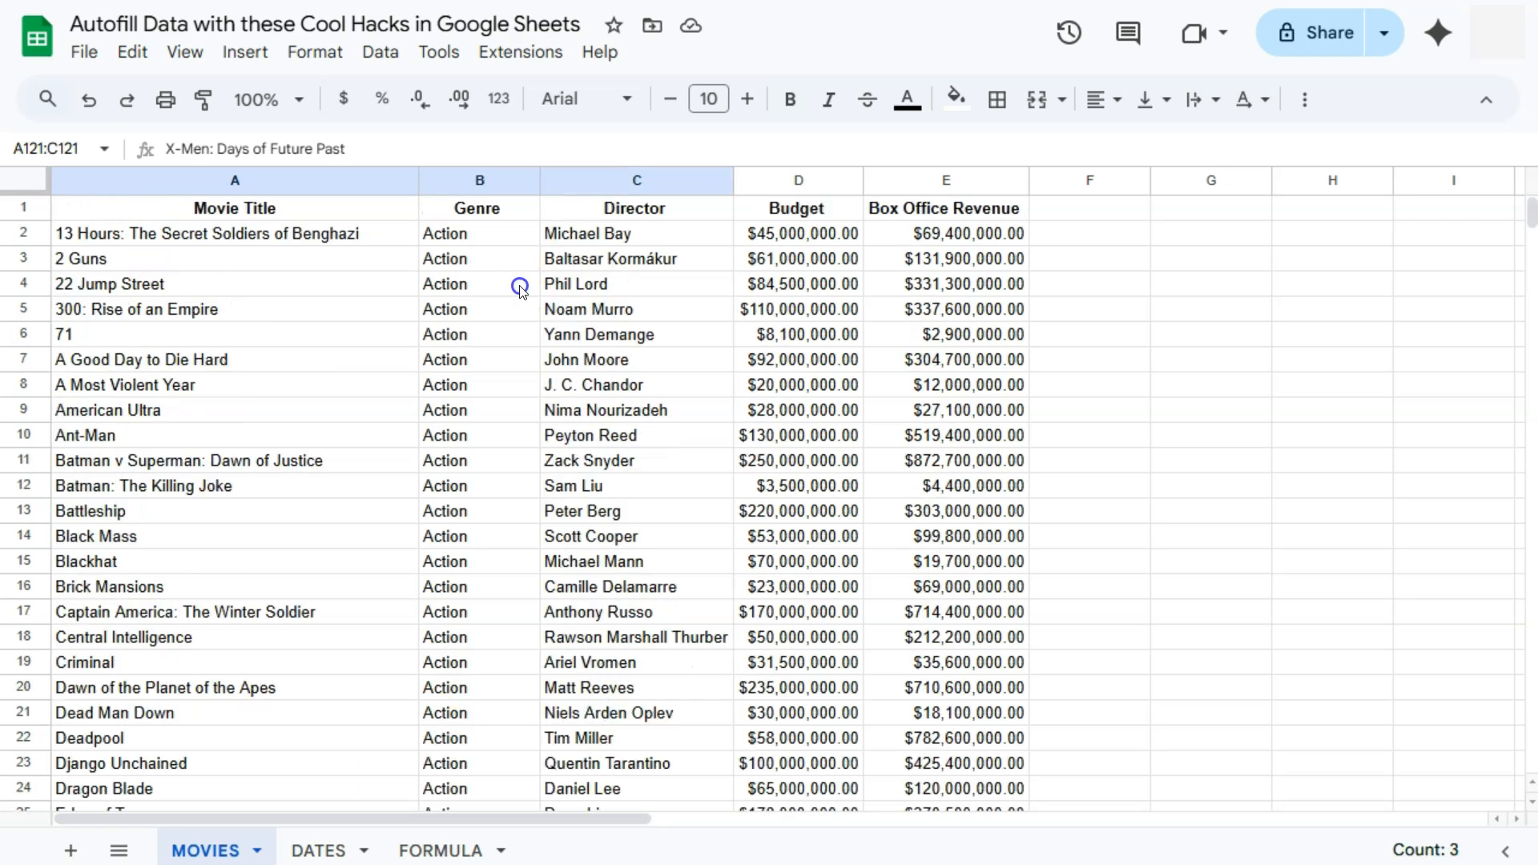
click(522, 286)
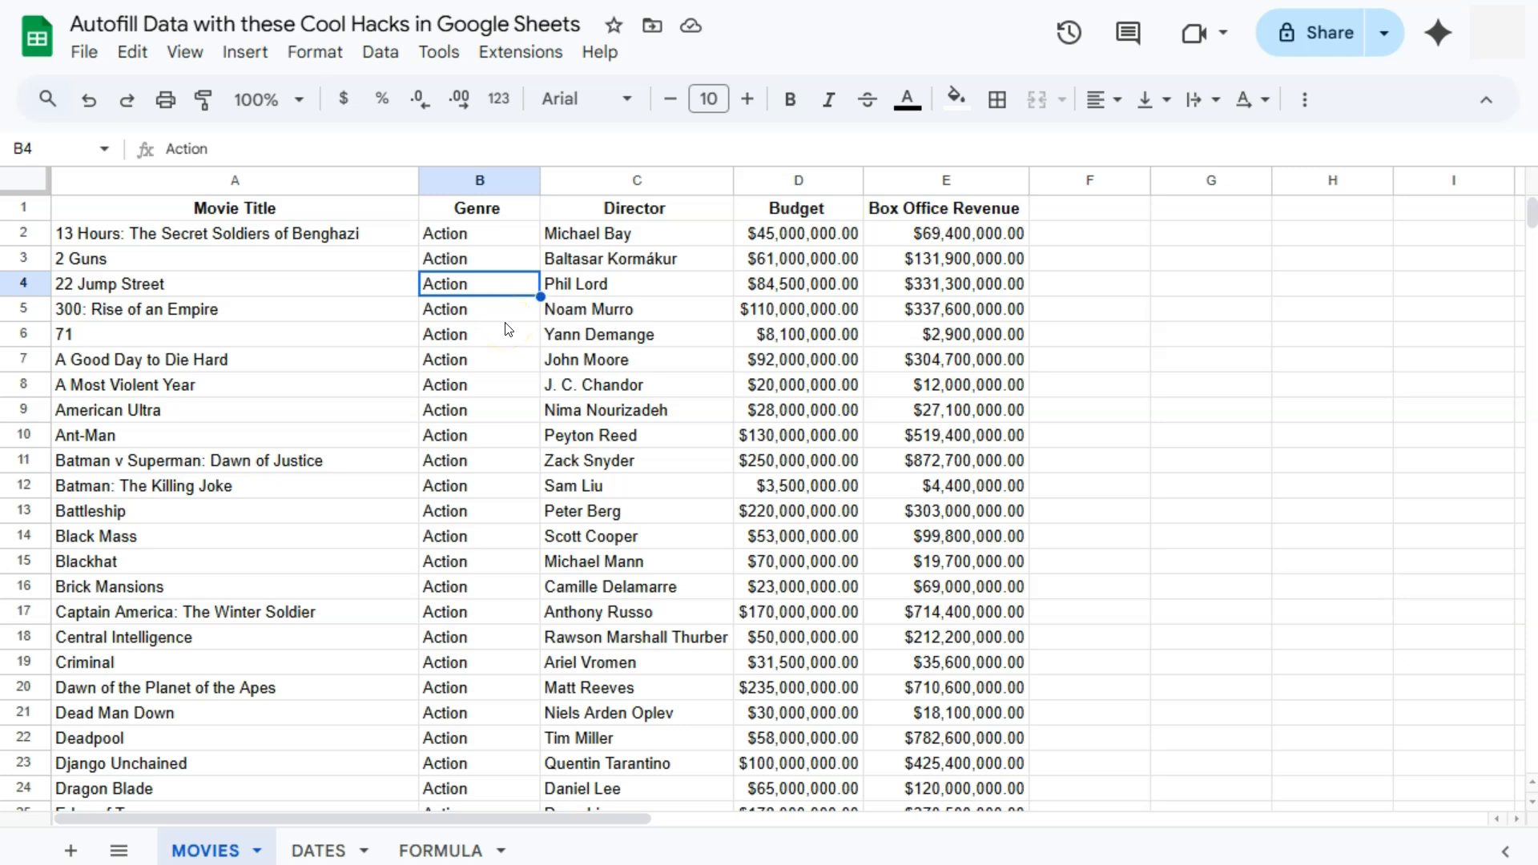
- Open the DATES sheet and review the date cells A2:A15, selecting the start date in A2
click(318, 848)
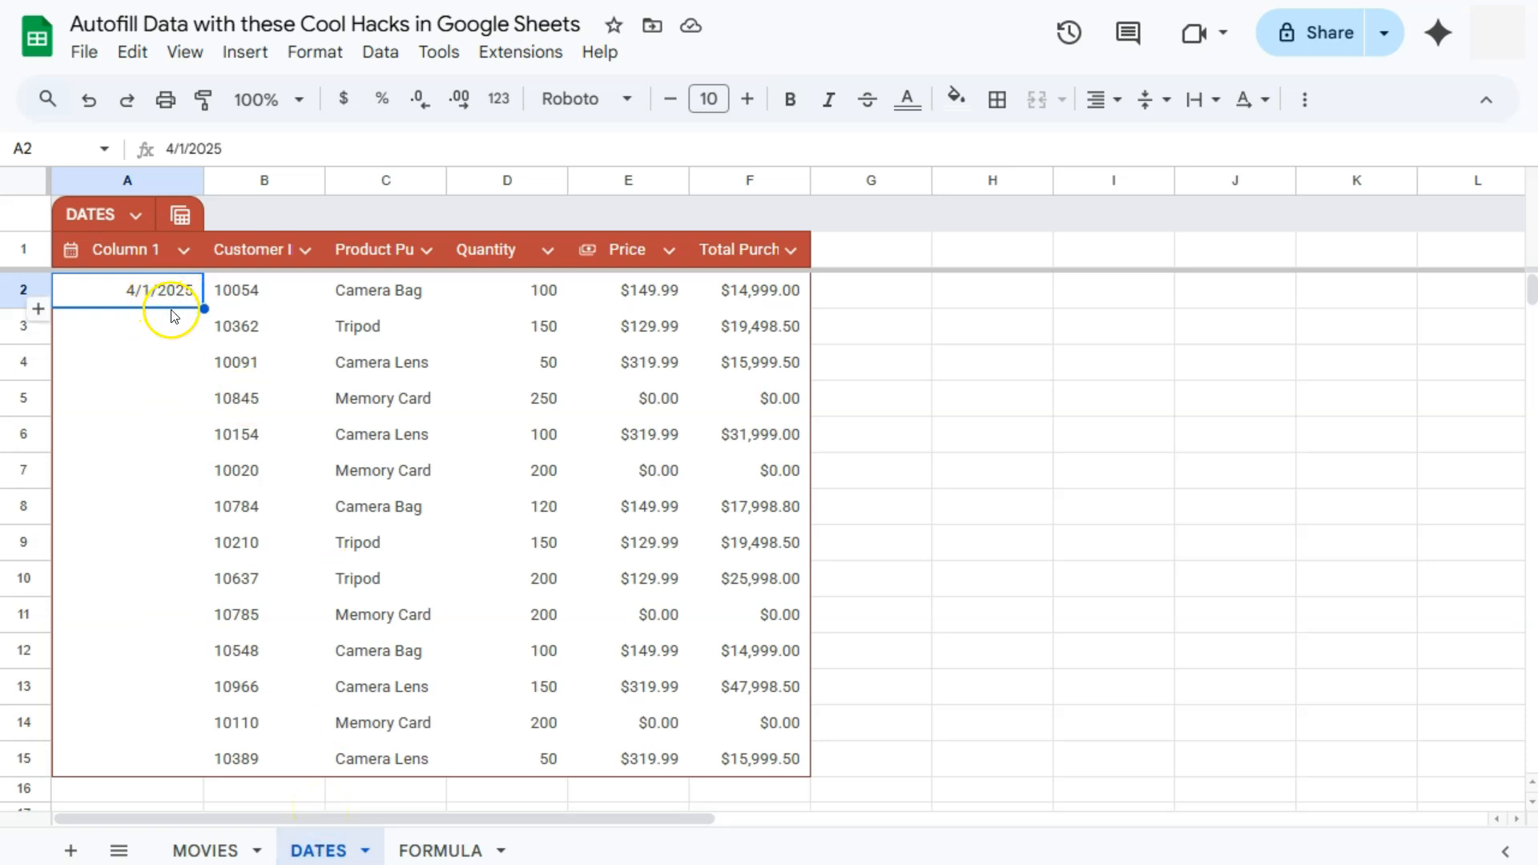
drag(171, 290, 171, 755)
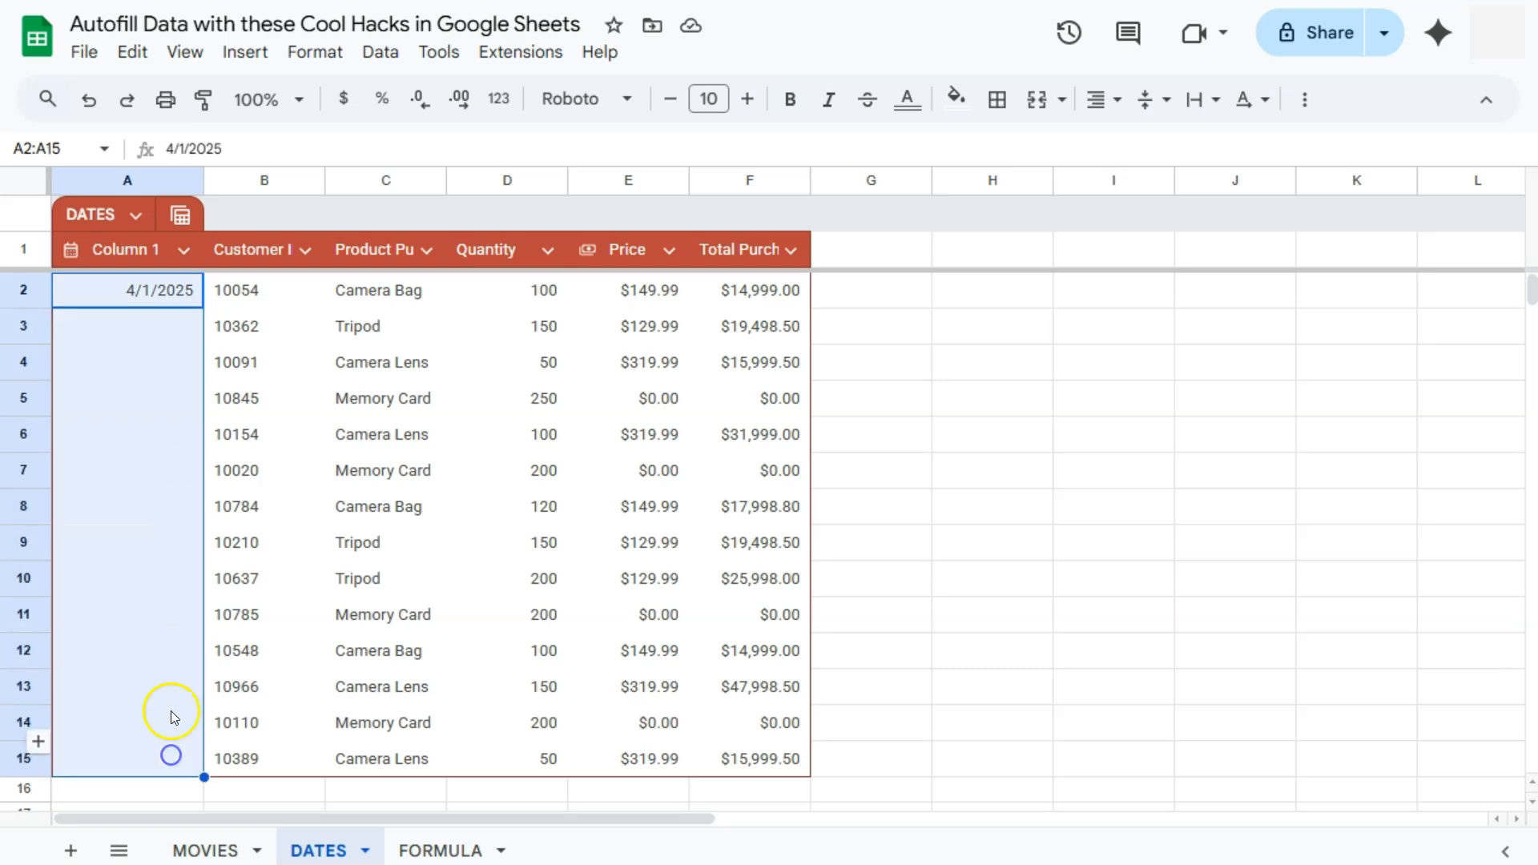
click(141, 465)
click(149, 292)
click(142, 293)
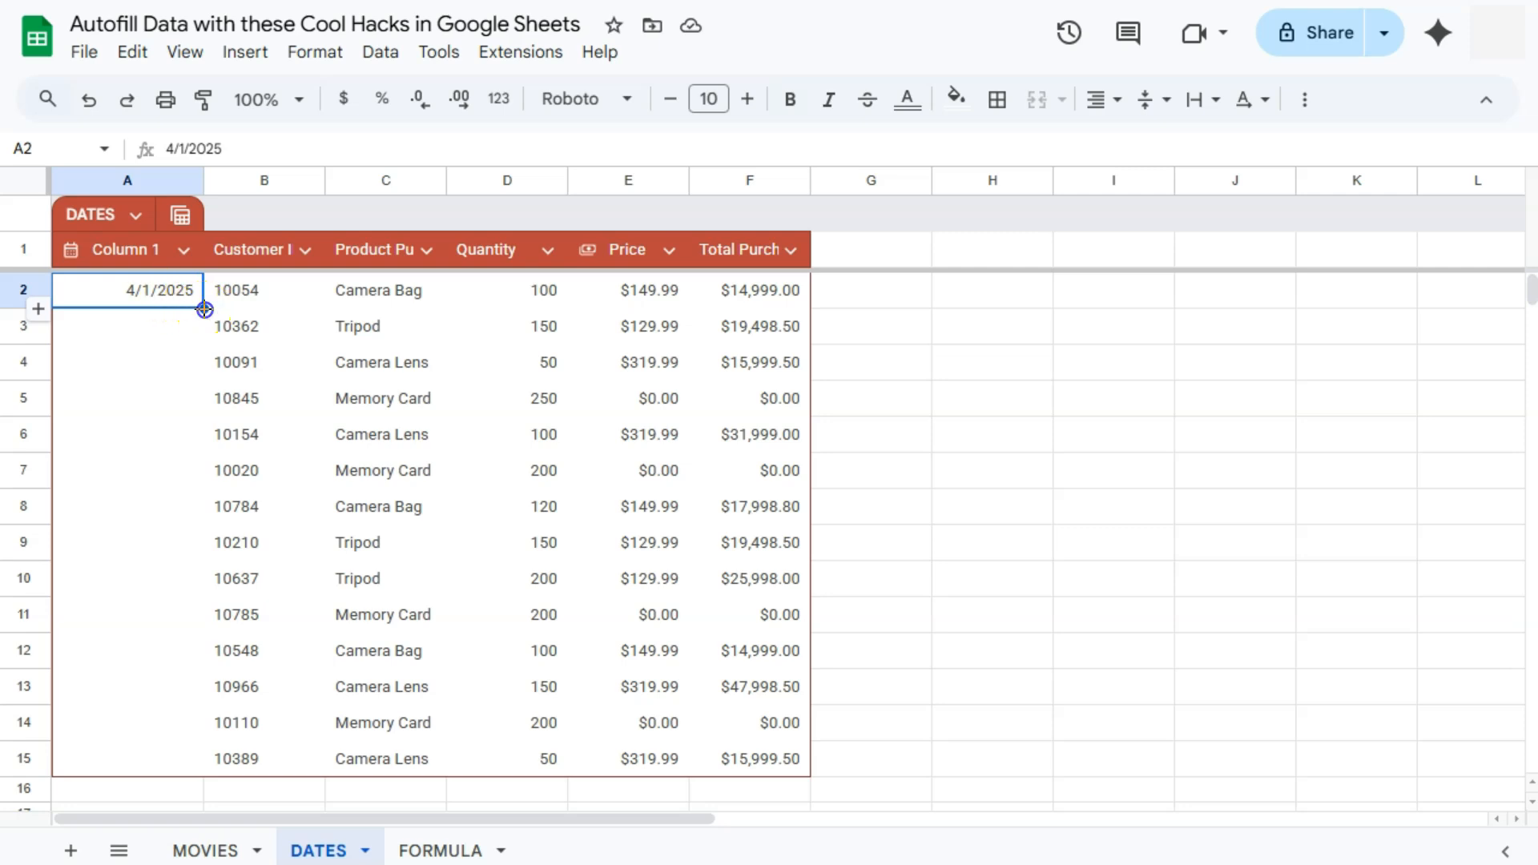
- Fill consecutive dates from A2 down through A15, and undo the fill after checking the first few rows
drag(205, 309, 189, 756)
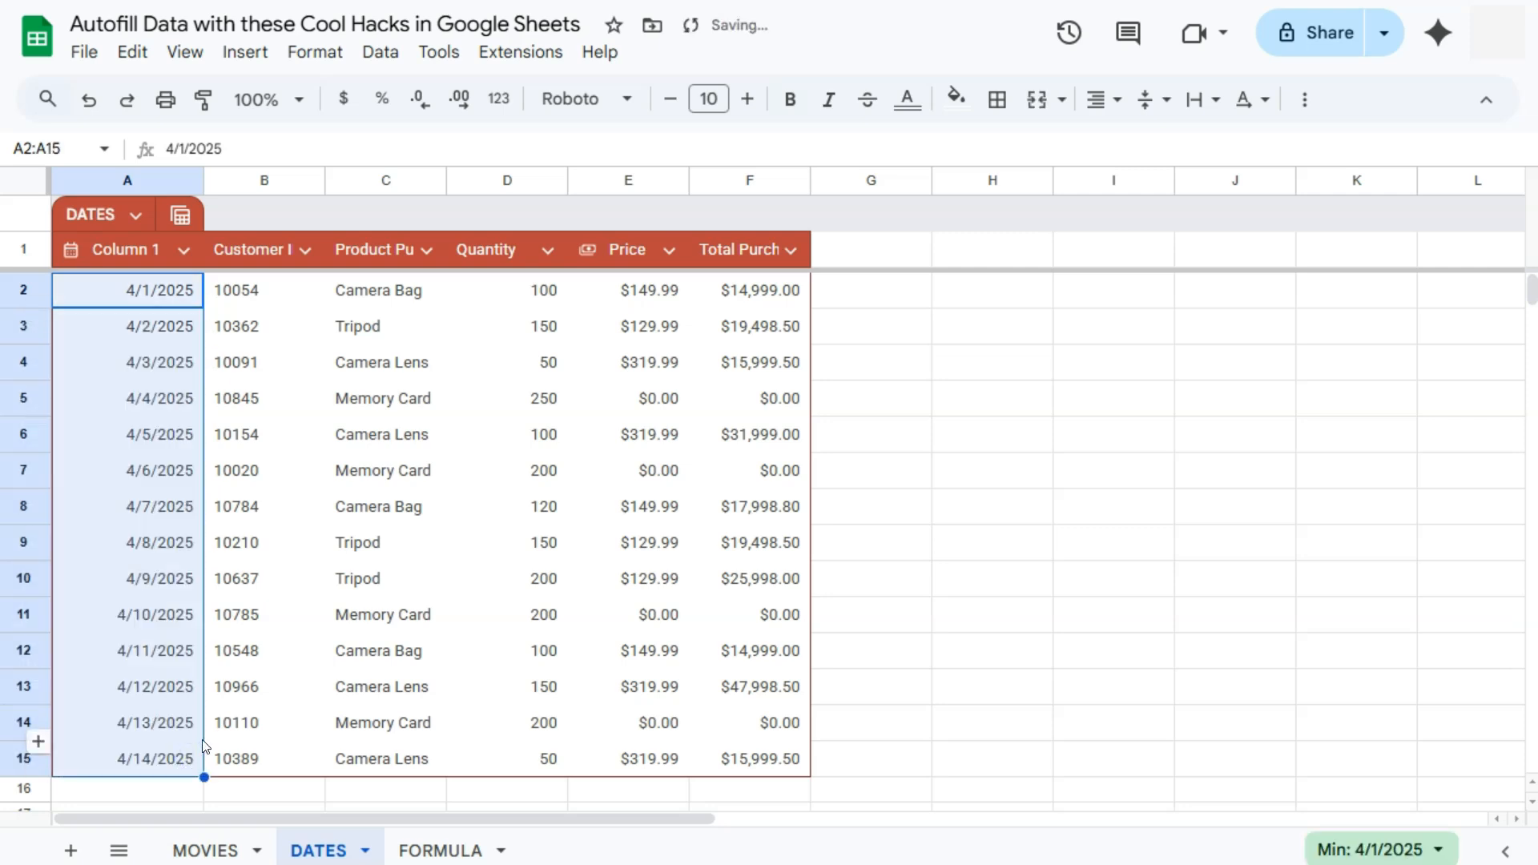
click(166, 318)
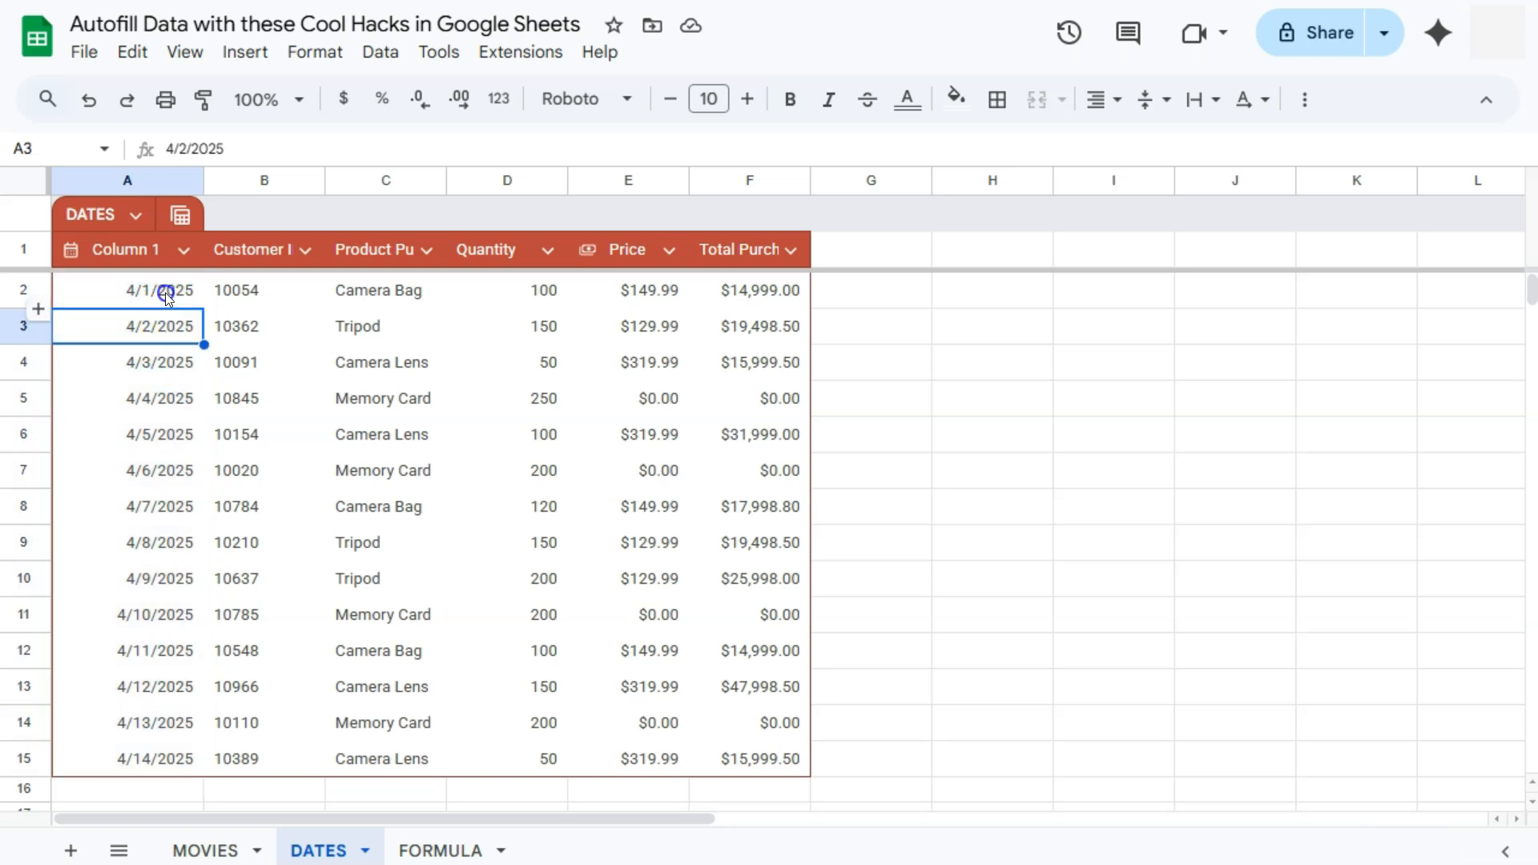
click(165, 292)
click(165, 327)
click(165, 363)
click(165, 398)
click(166, 433)
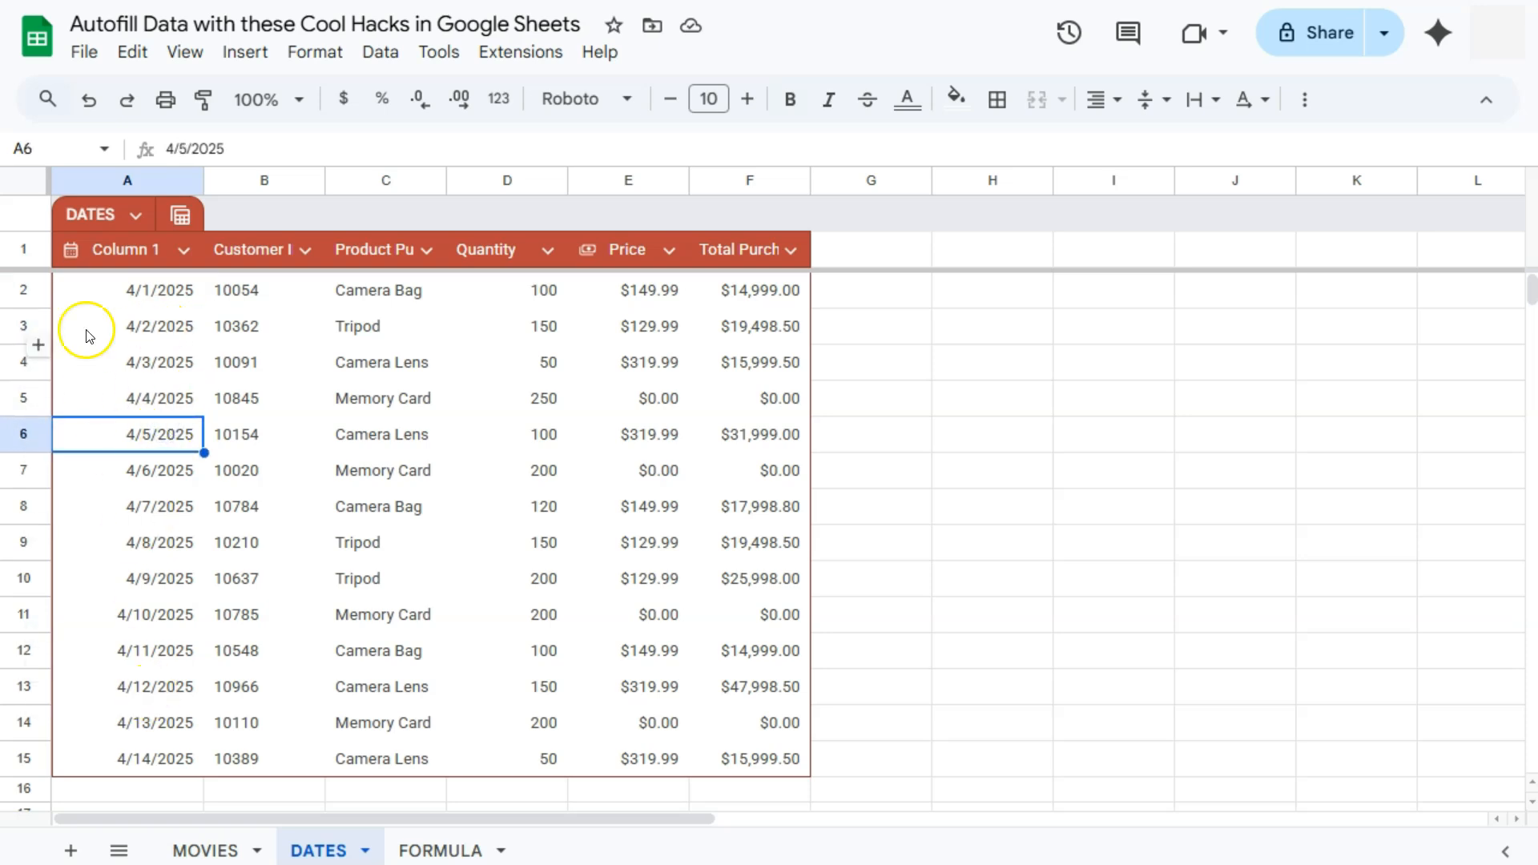
click(84, 99)
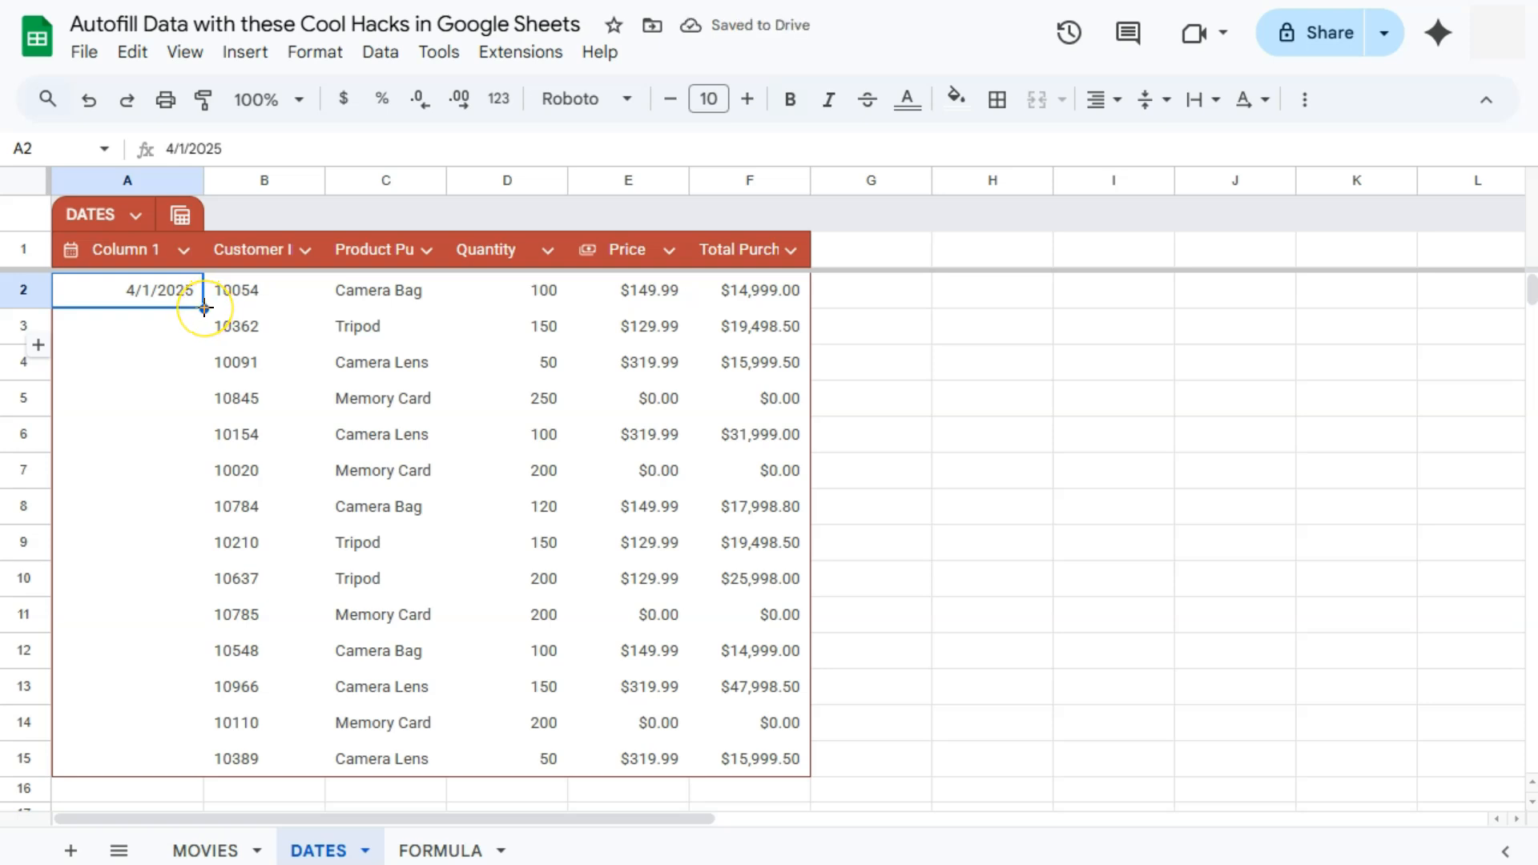
- Autofill the date series from A2 down to the last table row, A15
double_click(204, 307)
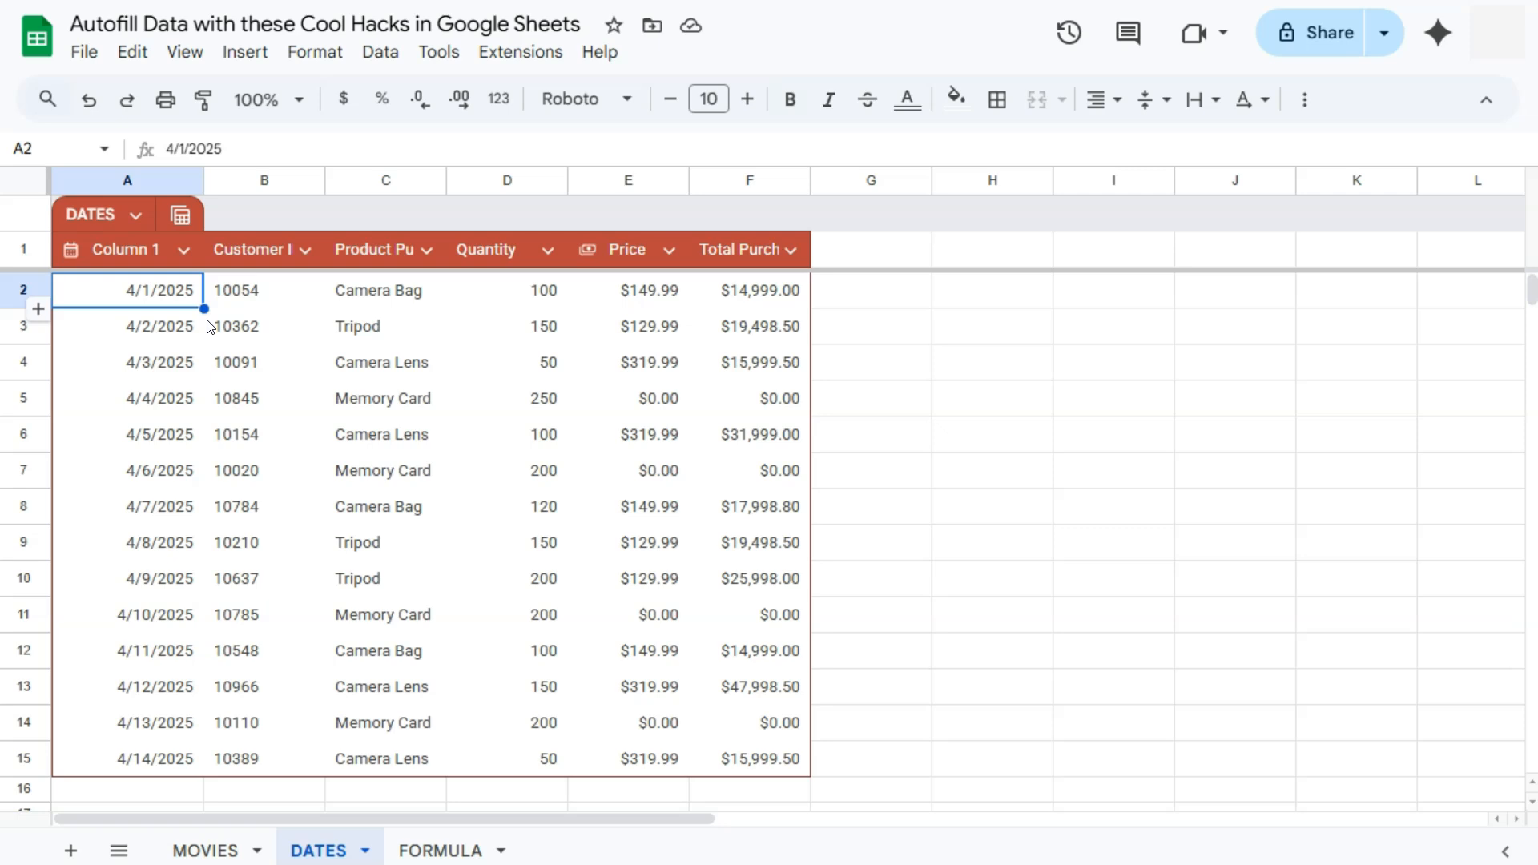
- Open the FORMULA sheet and examine the commission formula in cell F2
click(433, 851)
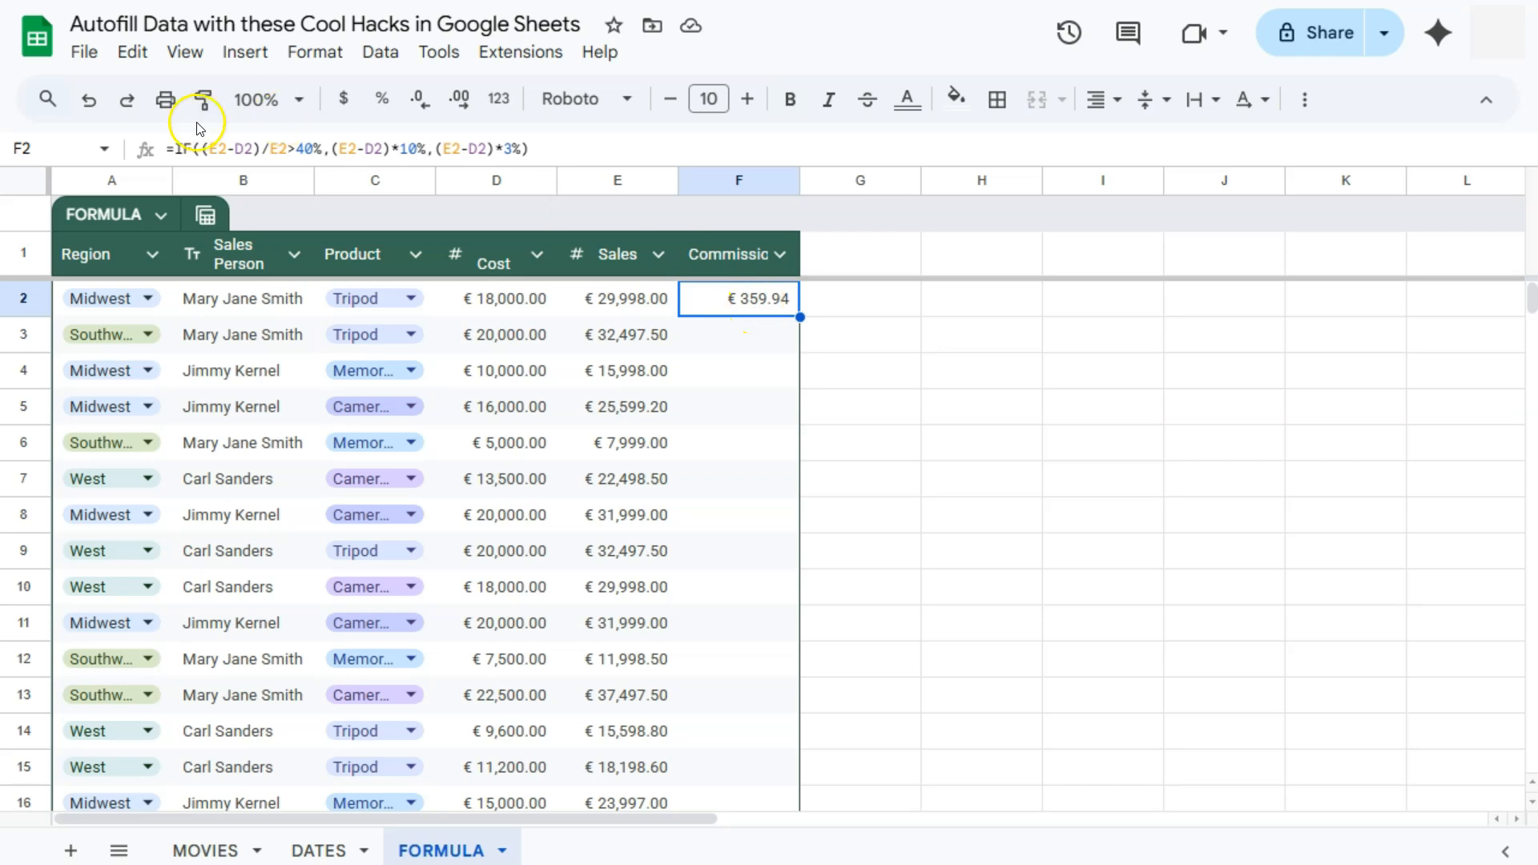
drag(528, 149, 161, 157)
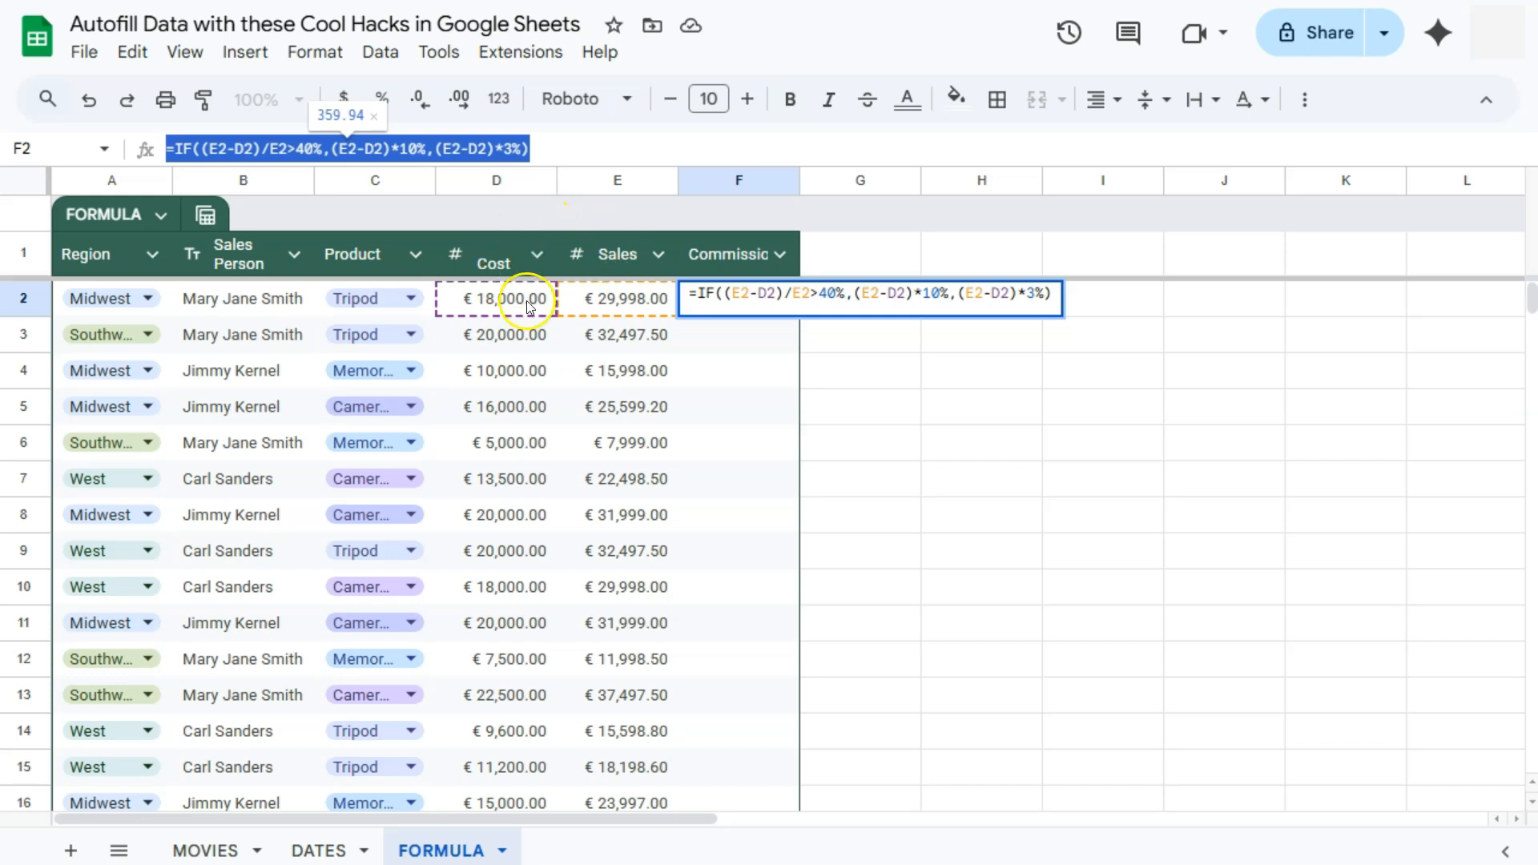
click(710, 396)
click(742, 301)
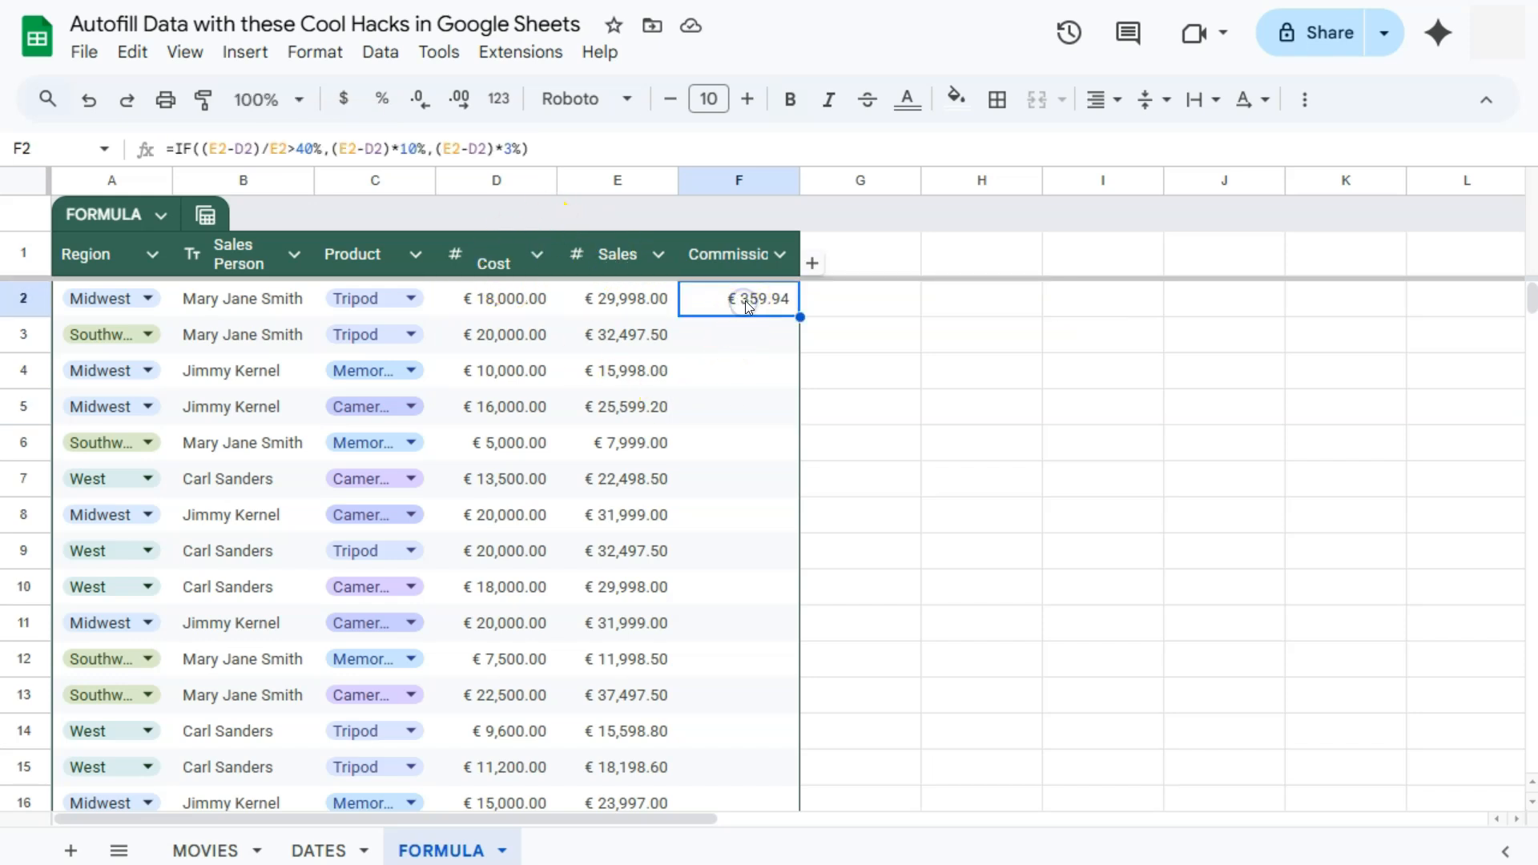
- Fill the commission formula from F2 down through F23
drag(799, 317, 765, 691)
scroll(767, 578, down, 4)
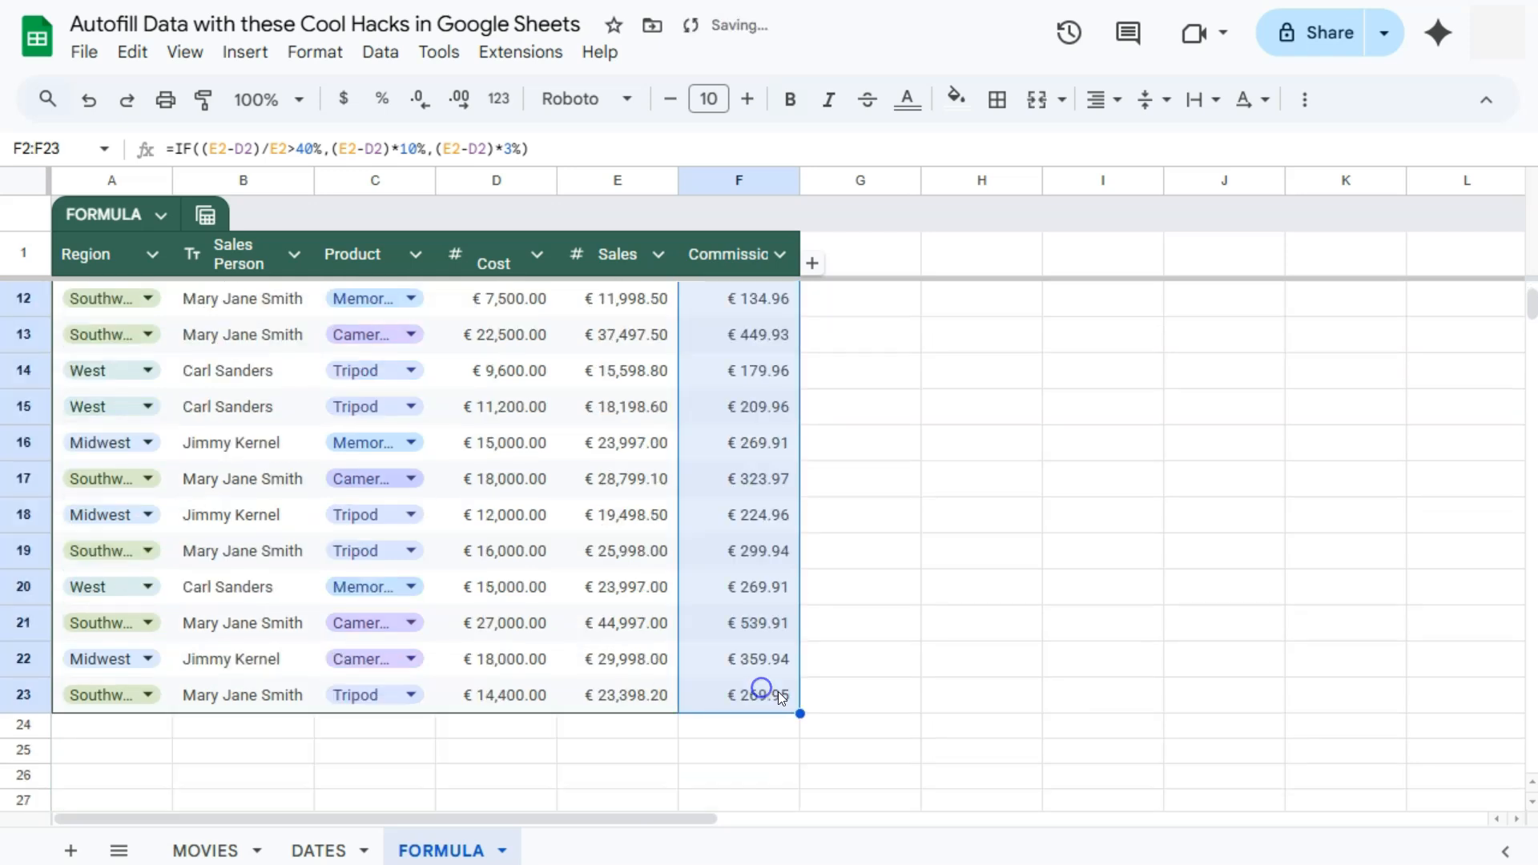
scroll(867, 618, up, 5)
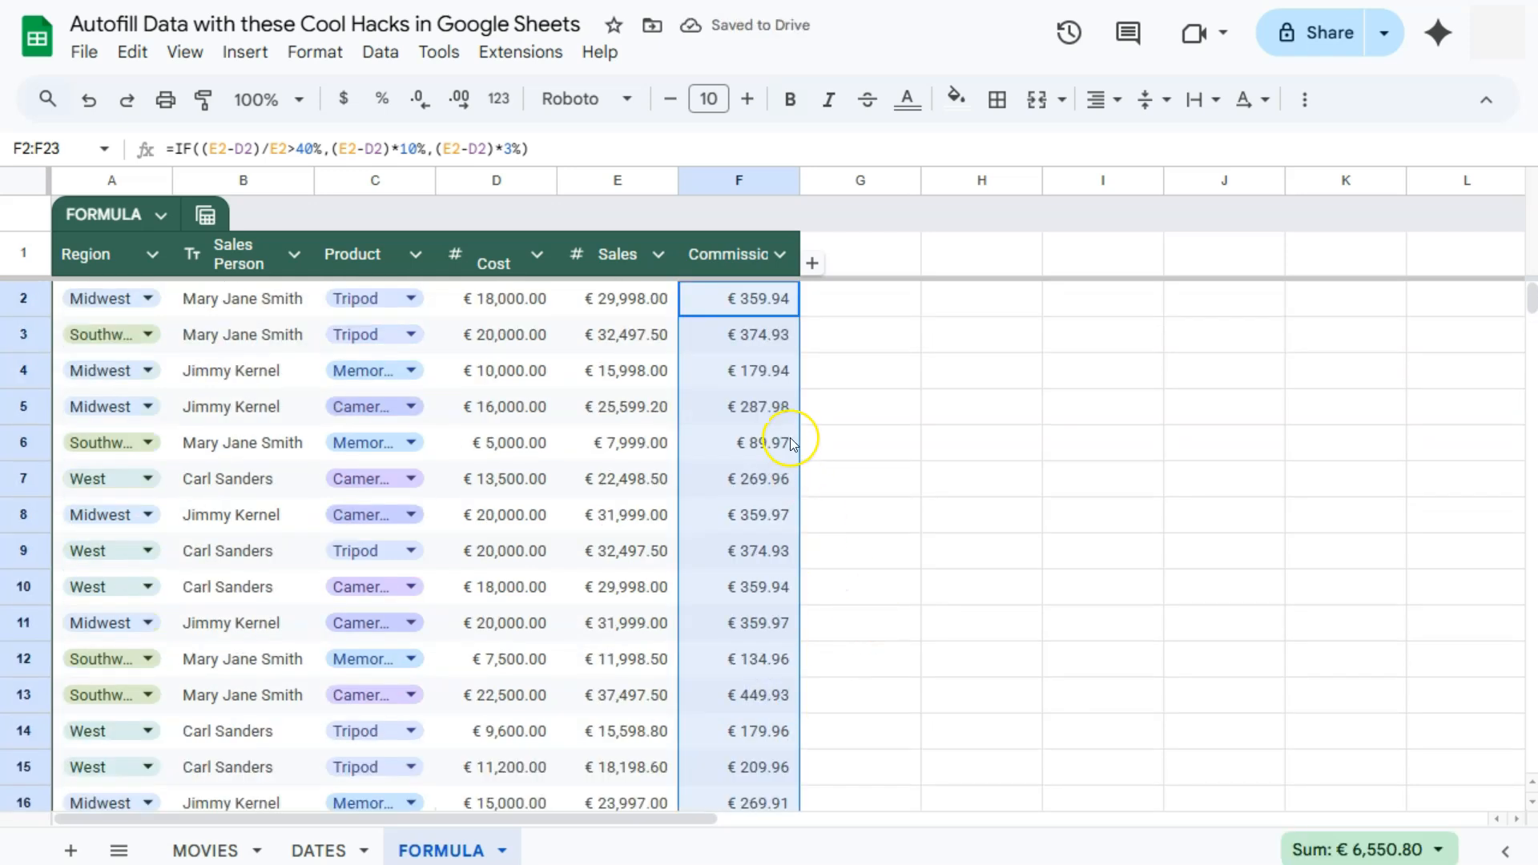
- Compare the cost, sales and commission cells of rows 2 and 3, and undo the commission formula fill
click(749, 334)
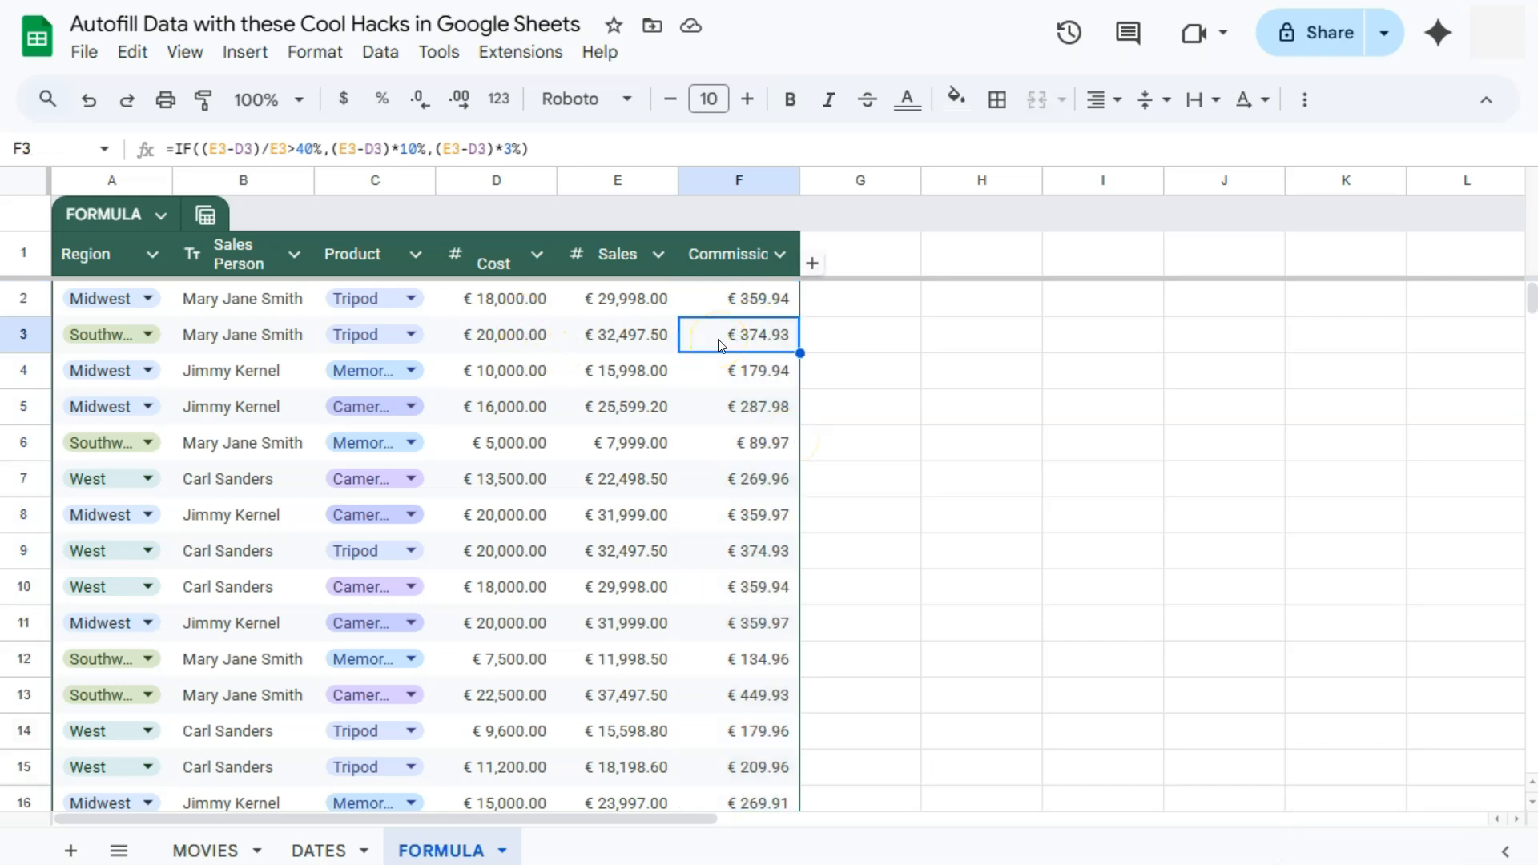
click(513, 335)
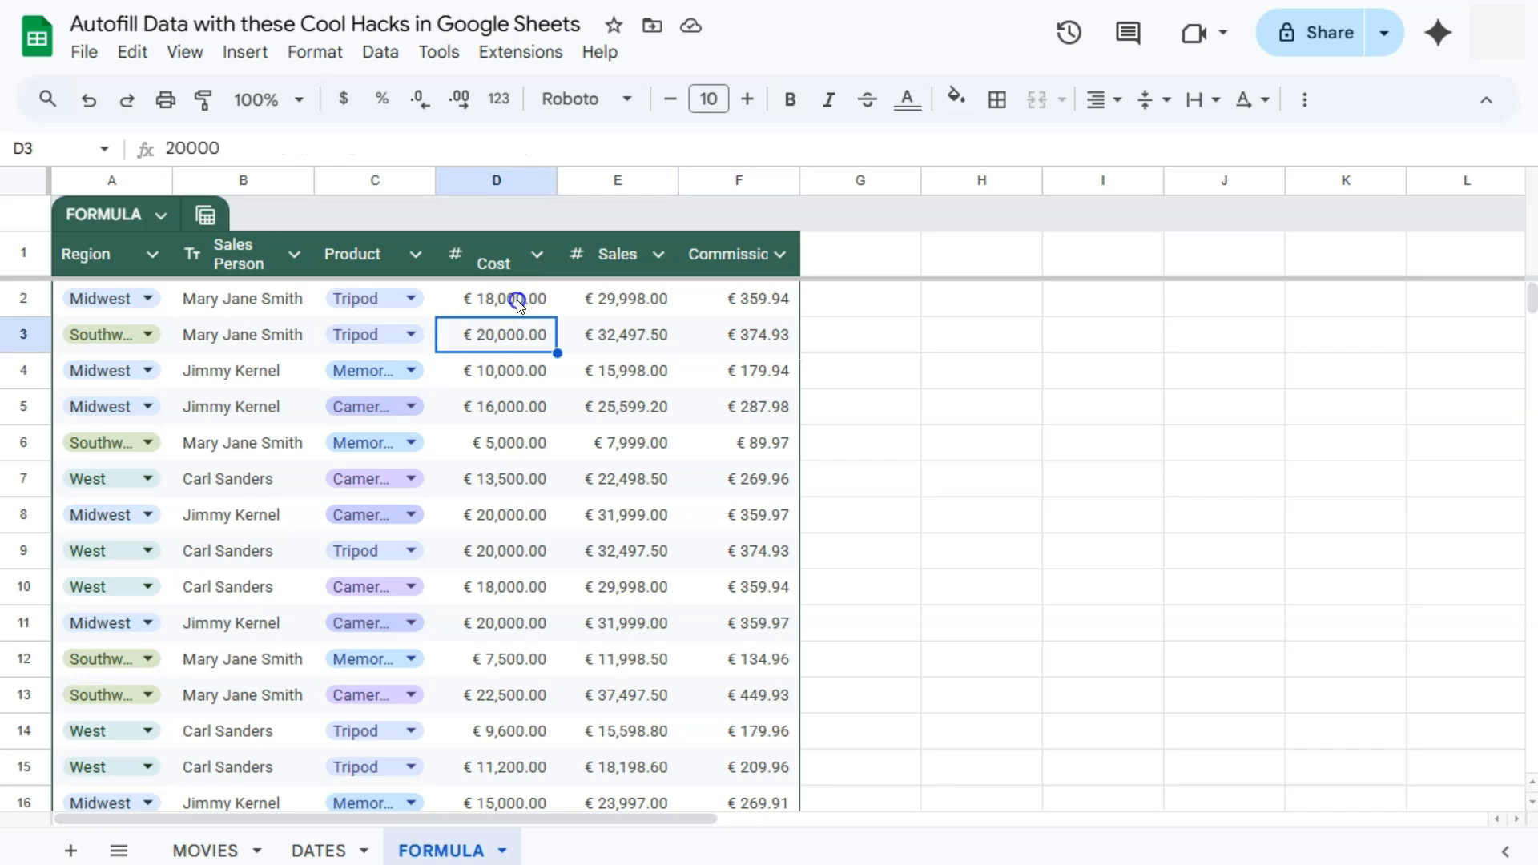
click(639, 301)
click(637, 335)
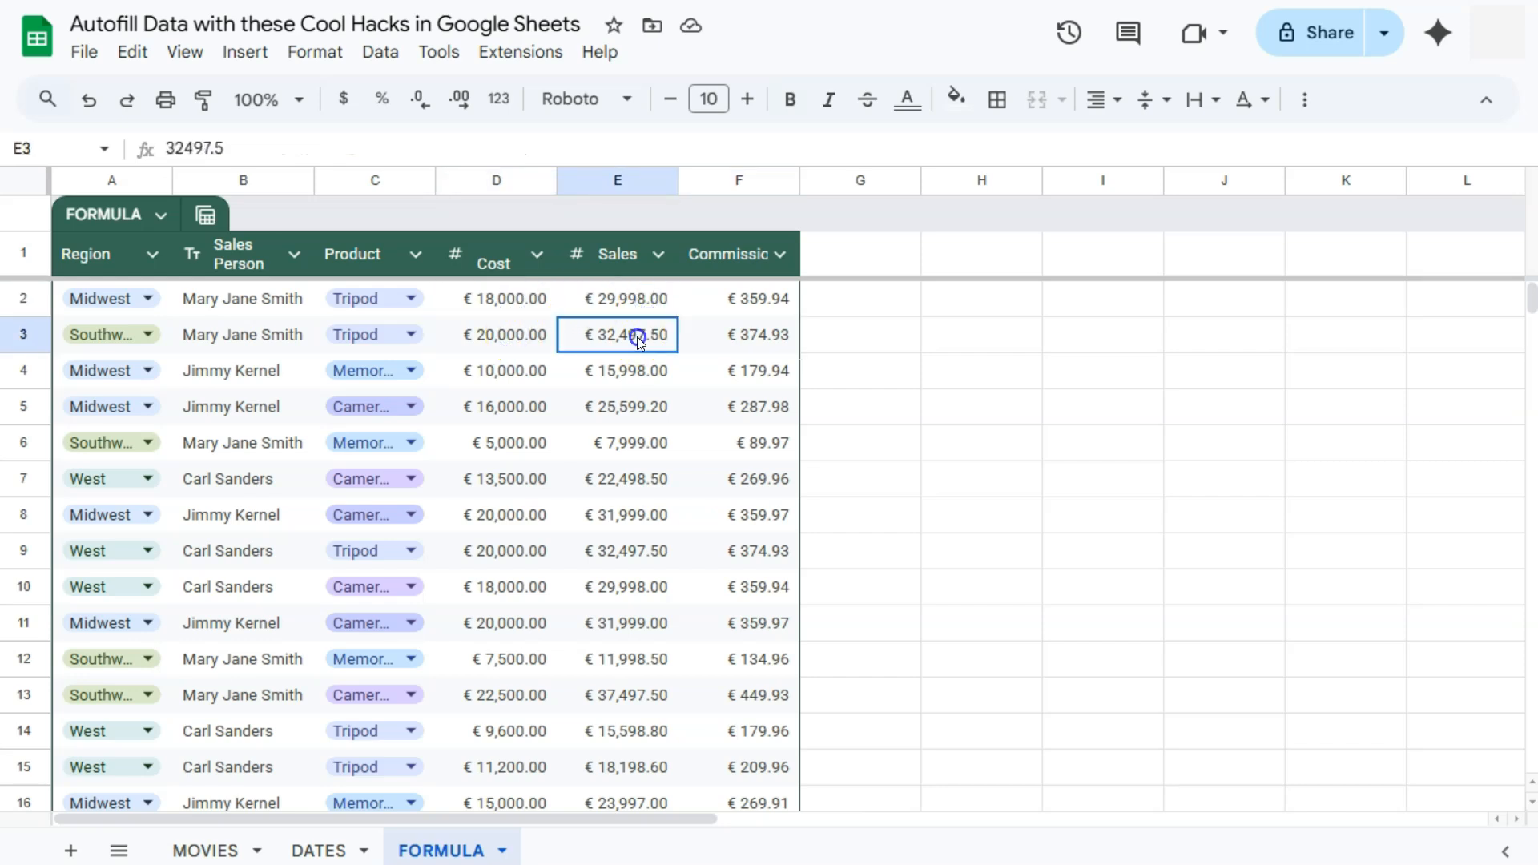
click(765, 300)
click(761, 331)
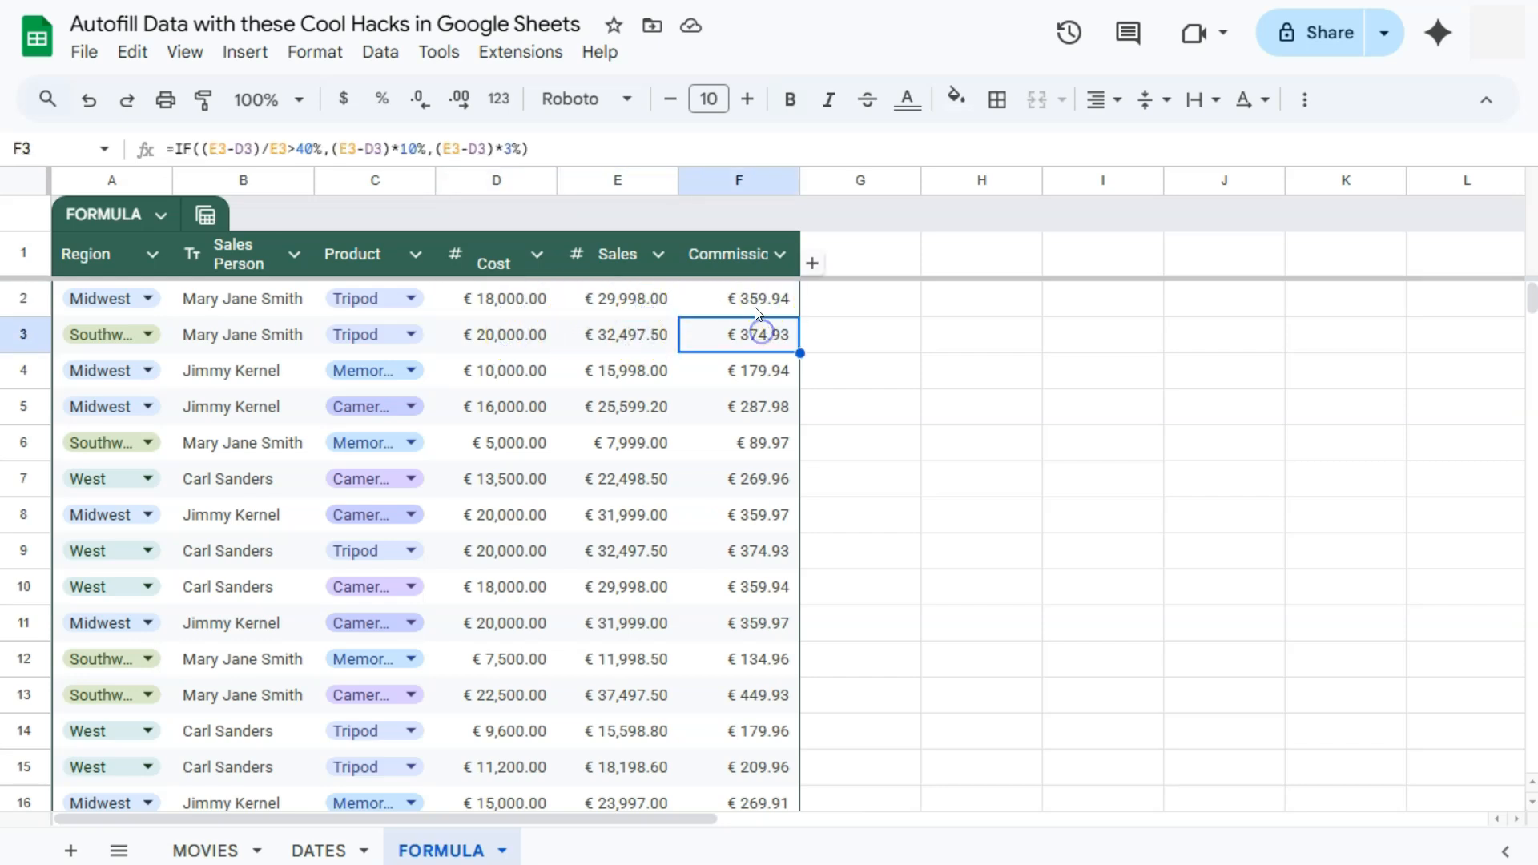
click(758, 312)
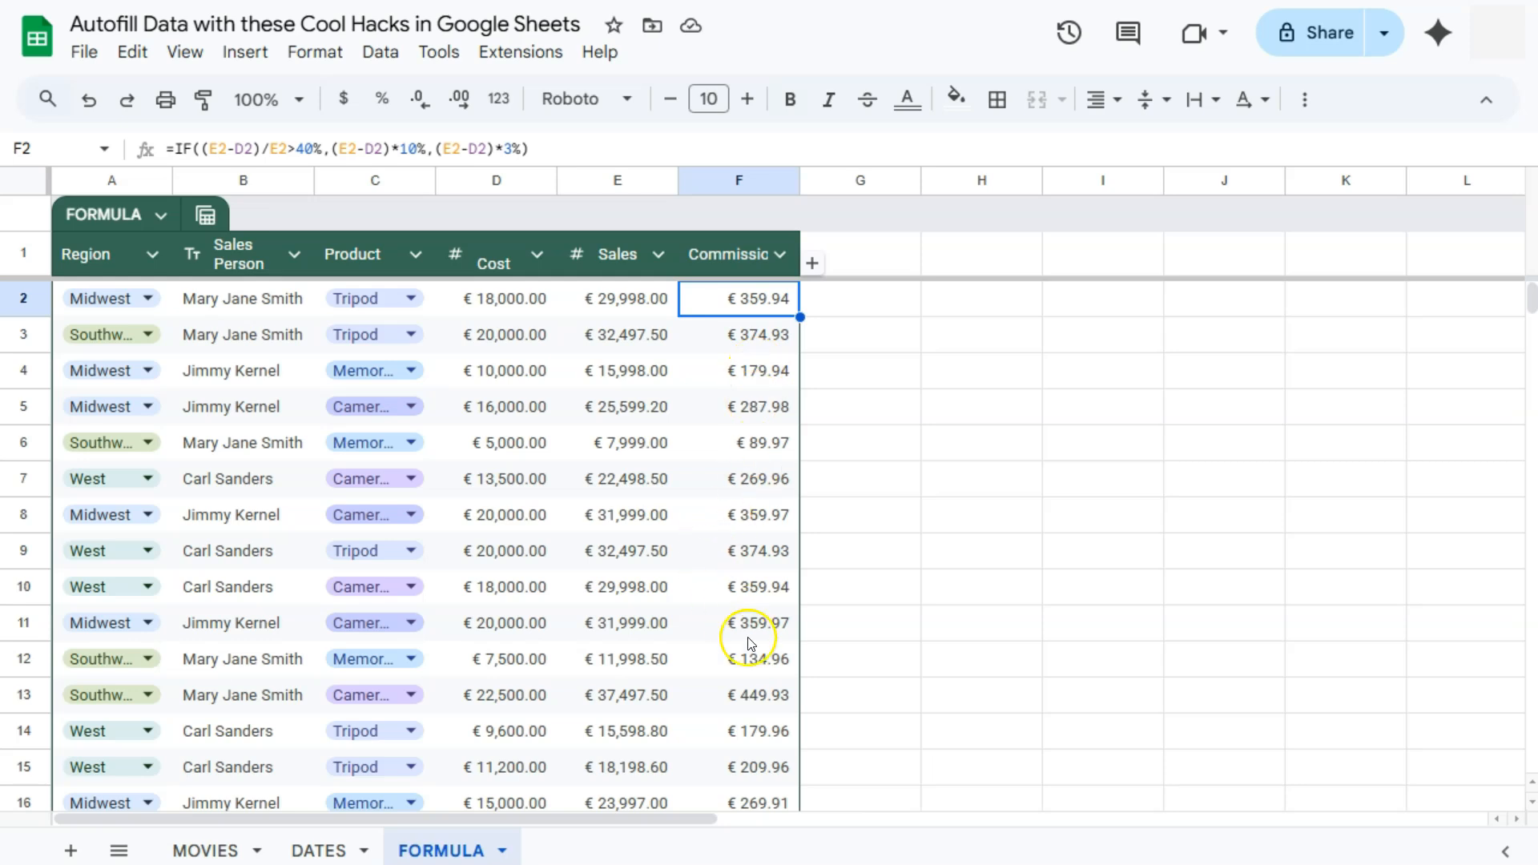
click(89, 99)
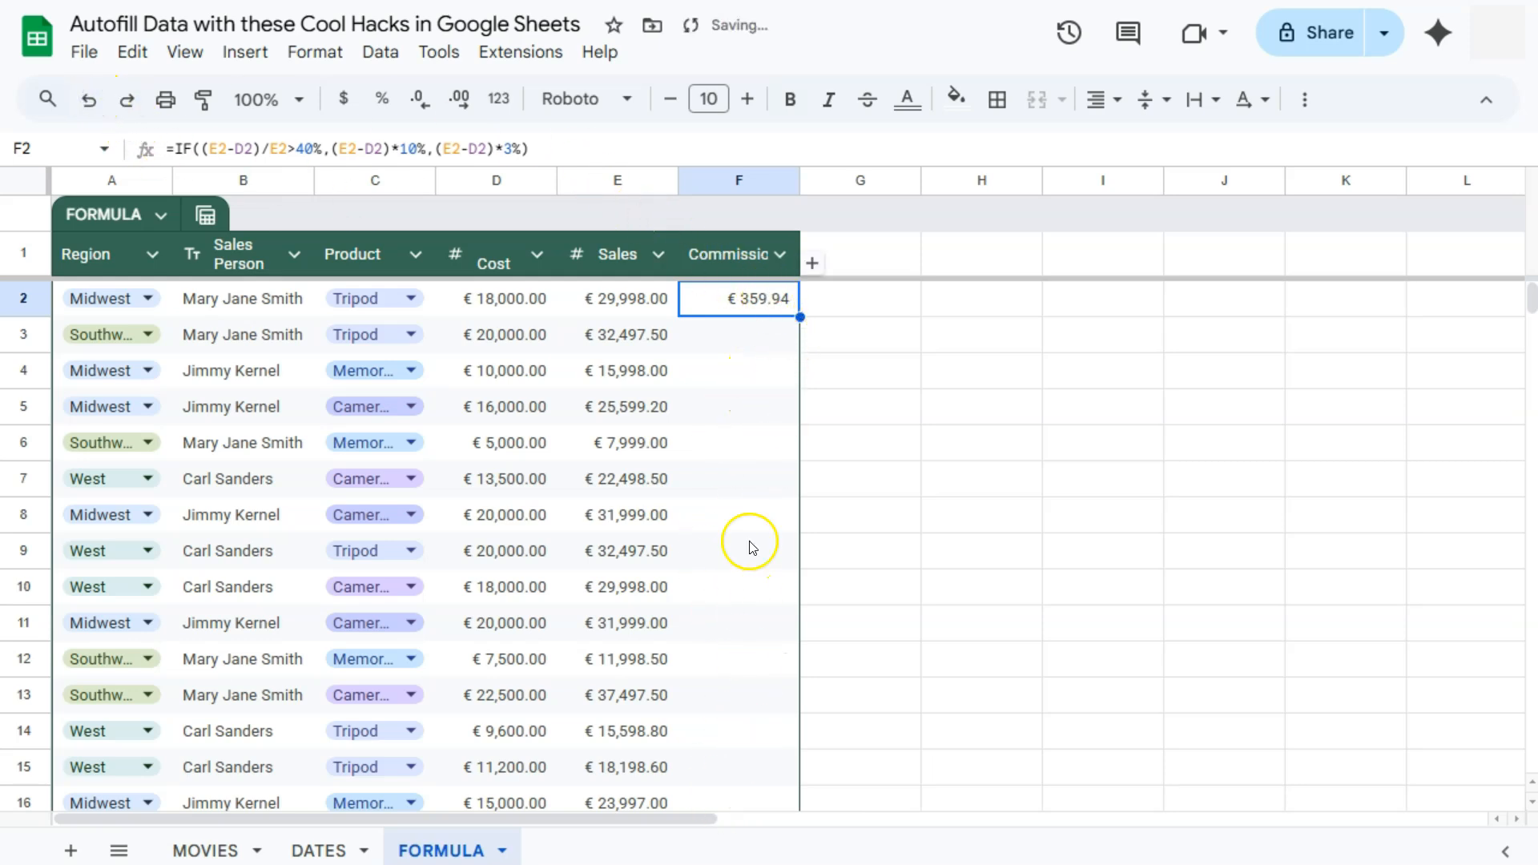
- Autofill the commission formula from F2 down to the last table row, F23, and check the filled column
double_click(800, 317)
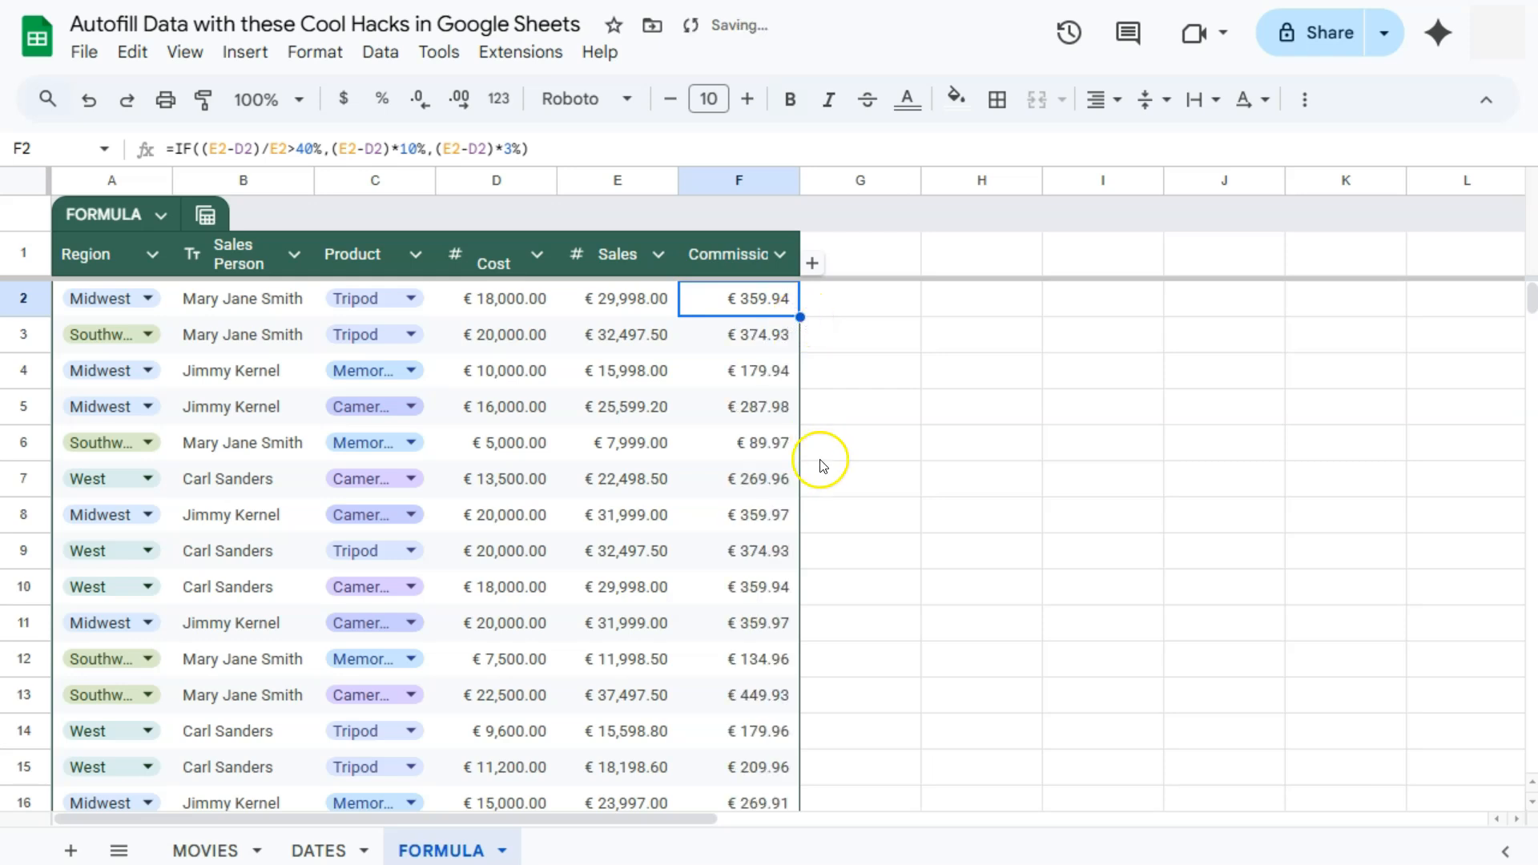
scroll(795, 462, down, 5)
scroll(785, 468, up, 5)
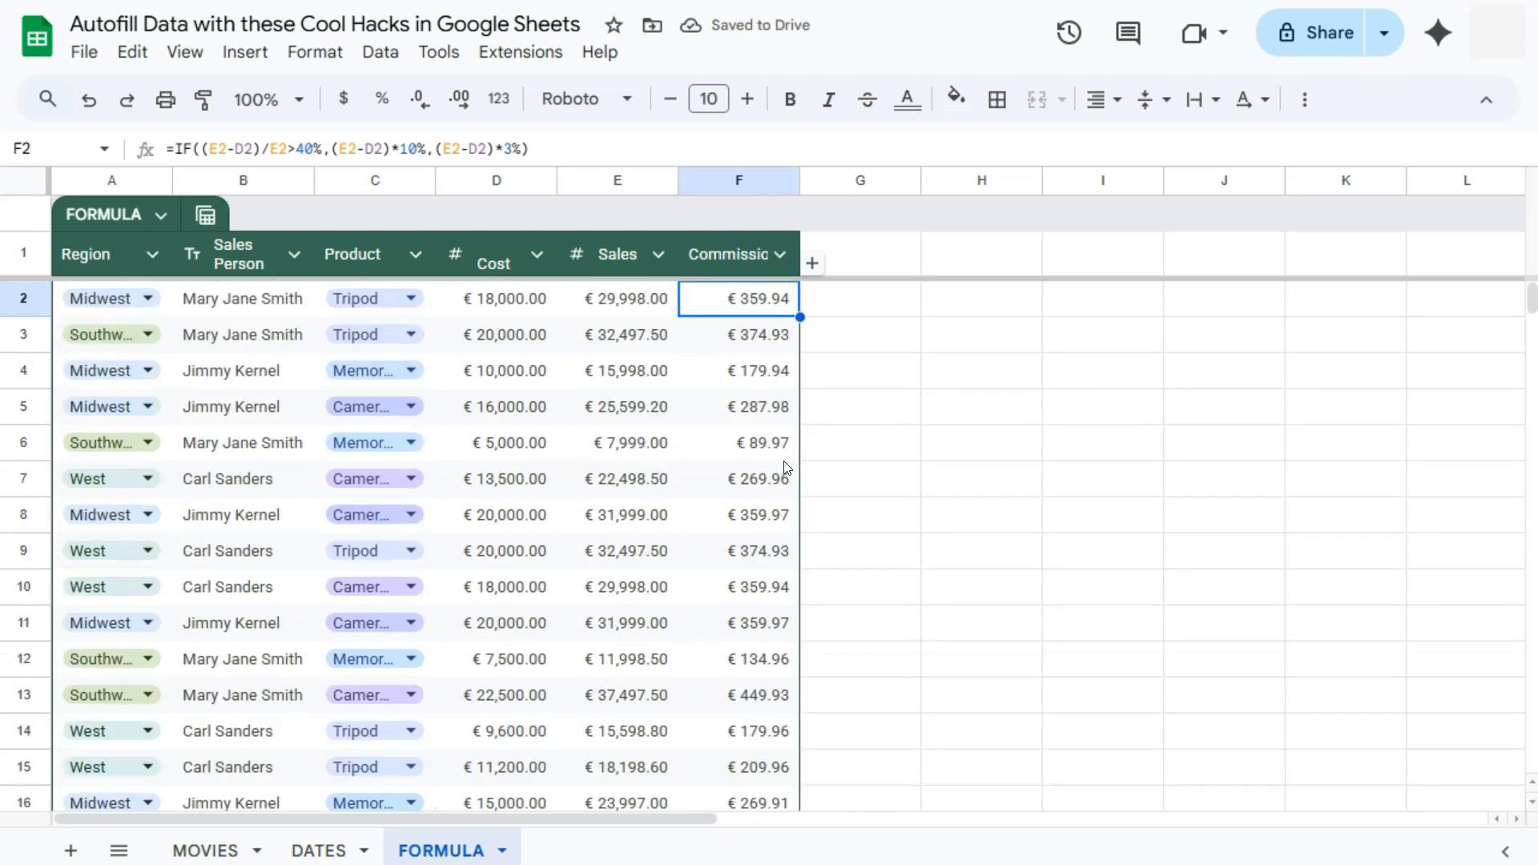